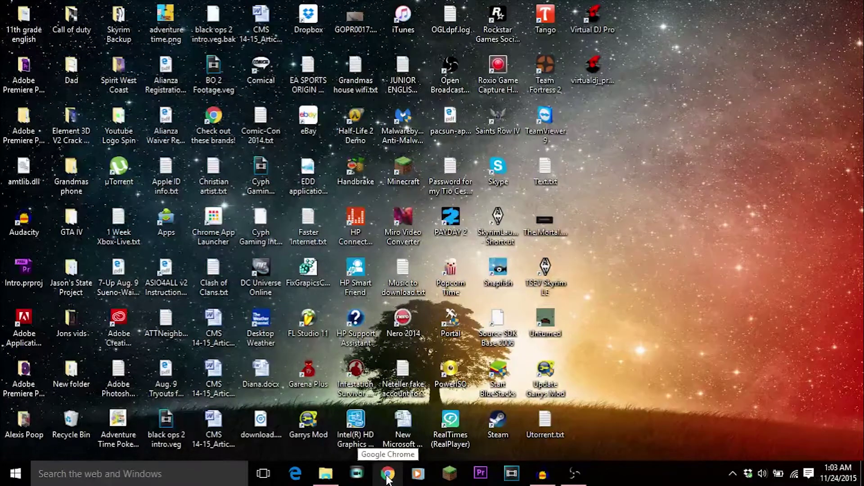
Launch Chrome and go to utorrent.com to load the µTorrent homepage
{"action": "left_click", "coordinate": [388, 473]}
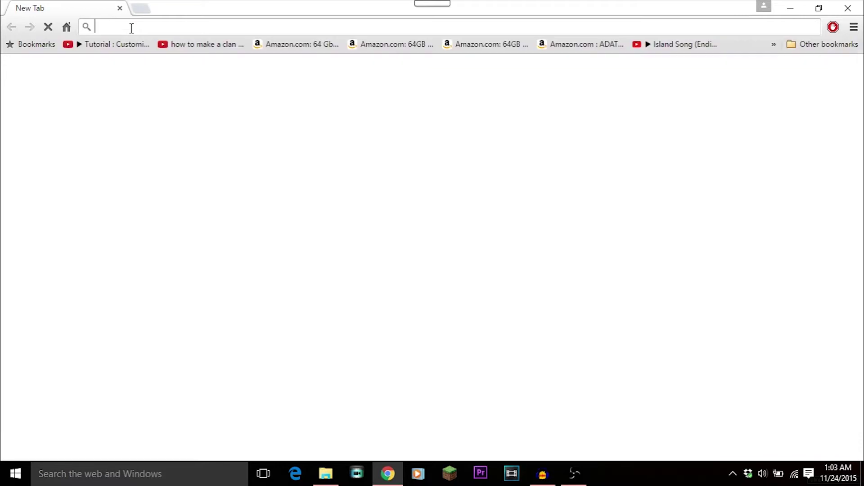
{"action": "type", "text": "utorrent.c"}
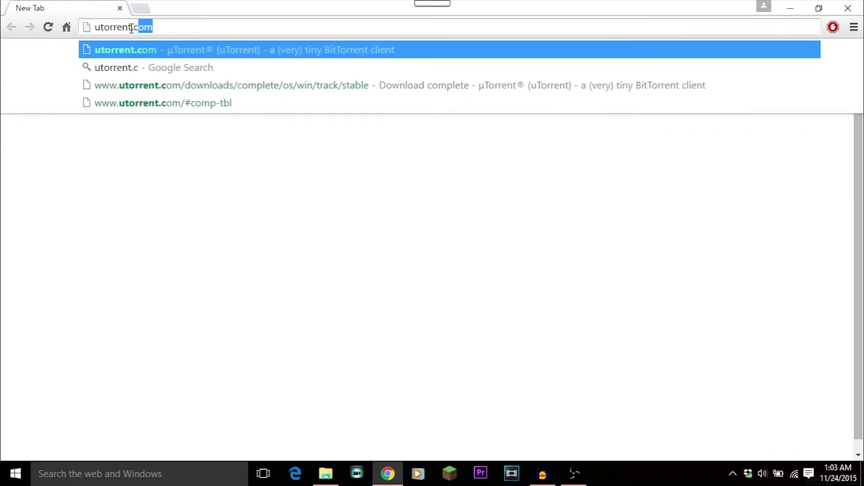
{"action": "key", "text": "Return"}
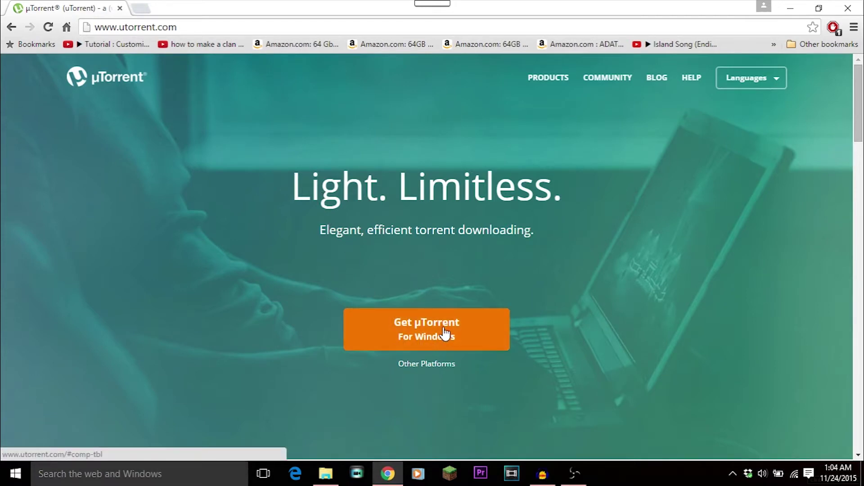
Download the free µTorrent for Windows installer (uTorrent (2).exe) from the comparison table
{"action": "left_click", "coordinate": [445, 333]}
{"action": "scroll", "coordinate": [561, 362], "scroll_direction": "down", "scroll_amount": 4}
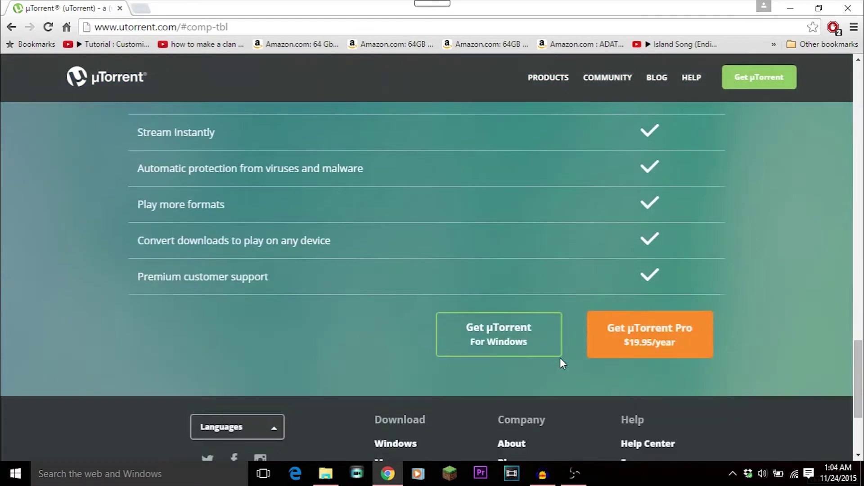
{"action": "scroll", "coordinate": [560, 363], "scroll_direction": "down", "scroll_amount": 2}
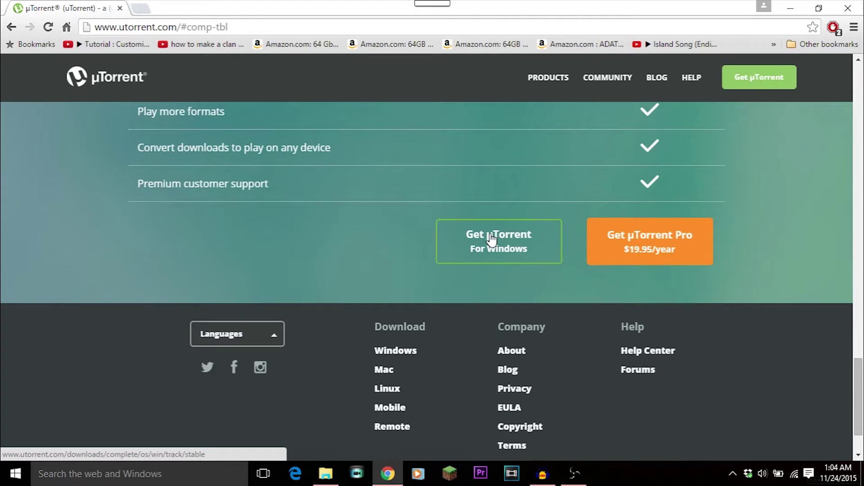
{"action": "left_click", "coordinate": [490, 234]}
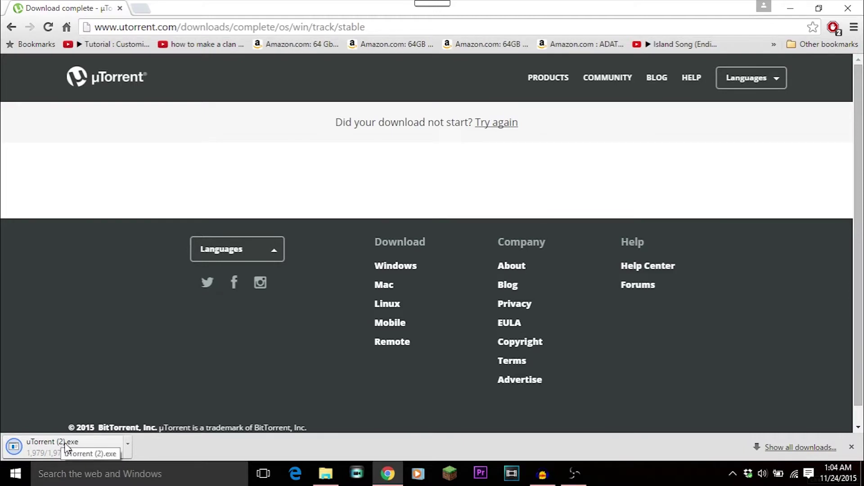
Run uTorrent (2).exe to install µTorrent 3.4.5, then minimize it back to Chrome
{"action": "left_click", "coordinate": [65, 445]}
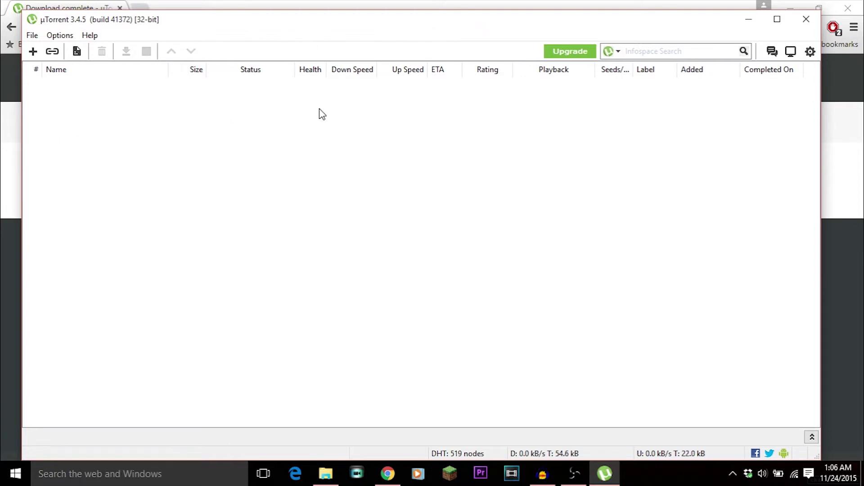
{"action": "left_click", "coordinate": [749, 20]}
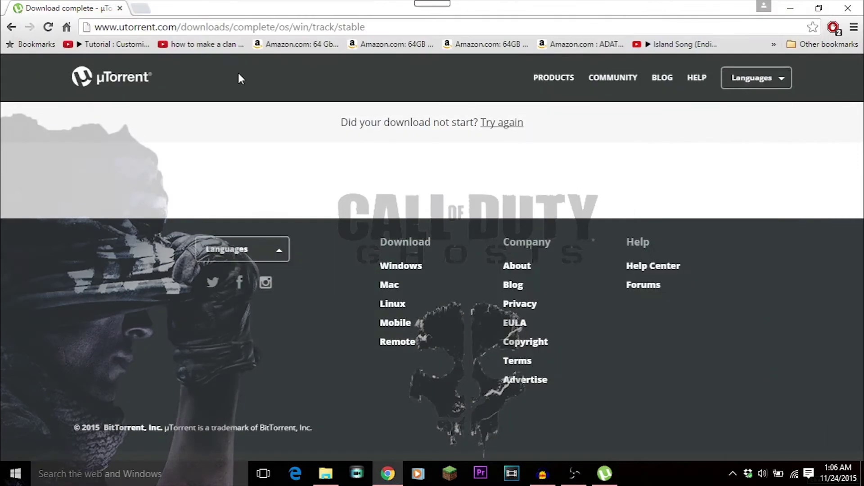
Swap the µTorrent download tab for a new tab showing the KickassTorrents homepage at kat.cr
{"action": "left_click", "coordinate": [140, 9]}
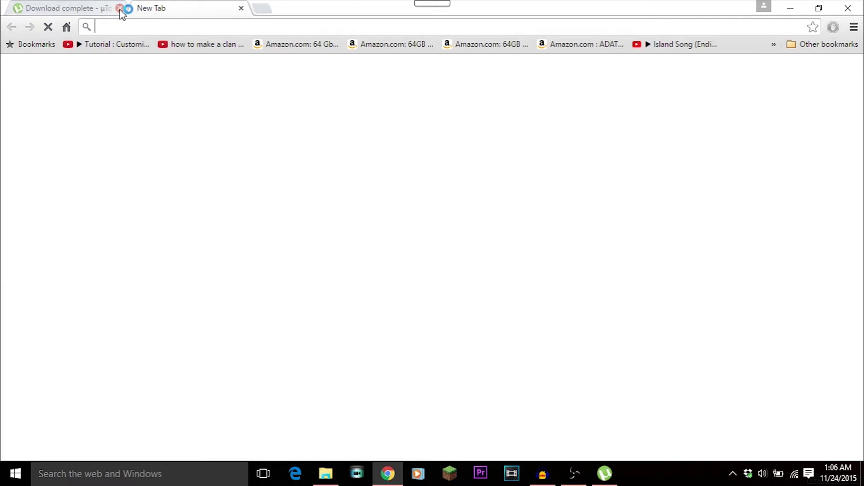
{"action": "left_click", "coordinate": [119, 8]}
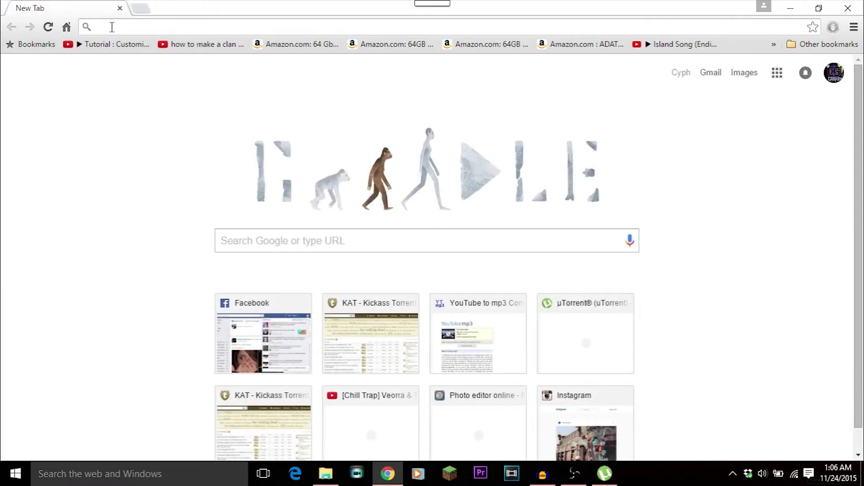
{"action": "type", "text": "kat.cr"}
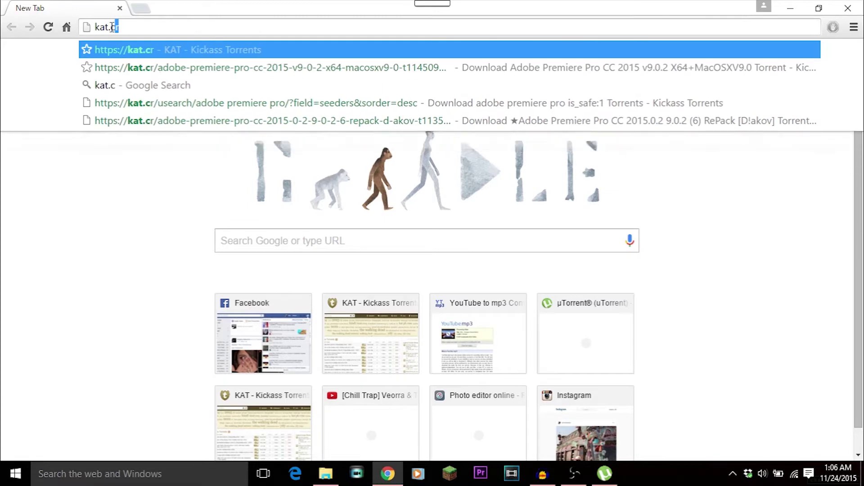
{"action": "key", "text": "Return"}
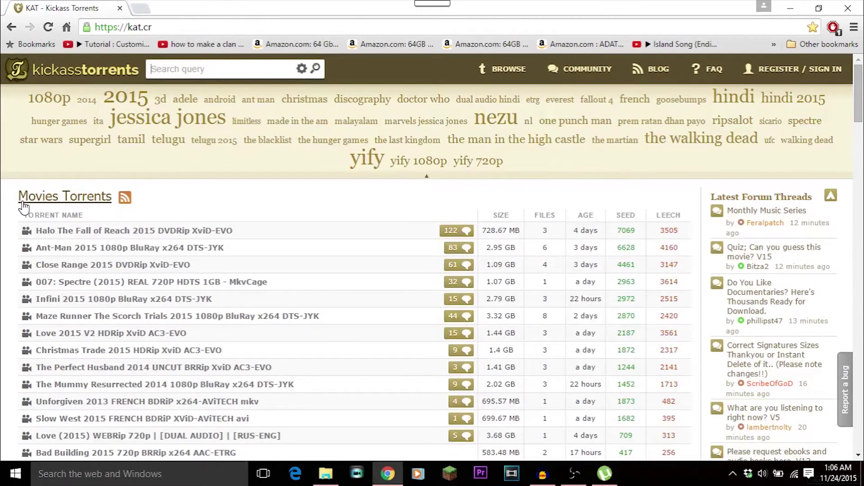
{"action": "scroll", "coordinate": [8, 247], "scroll_direction": "down", "scroll_amount": 1}
{"action": "scroll", "coordinate": [8, 247], "scroll_direction": "down", "scroll_amount": 2}
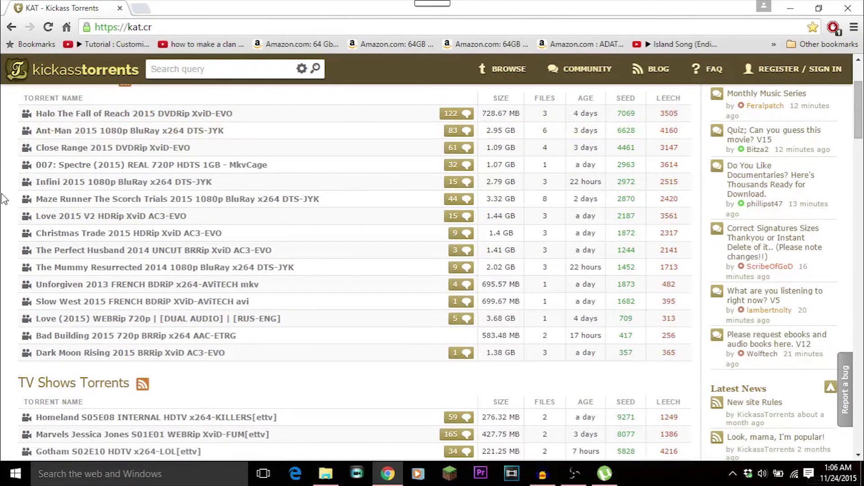
{"action": "scroll", "coordinate": [4, 198], "scroll_direction": "down", "scroll_amount": 1}
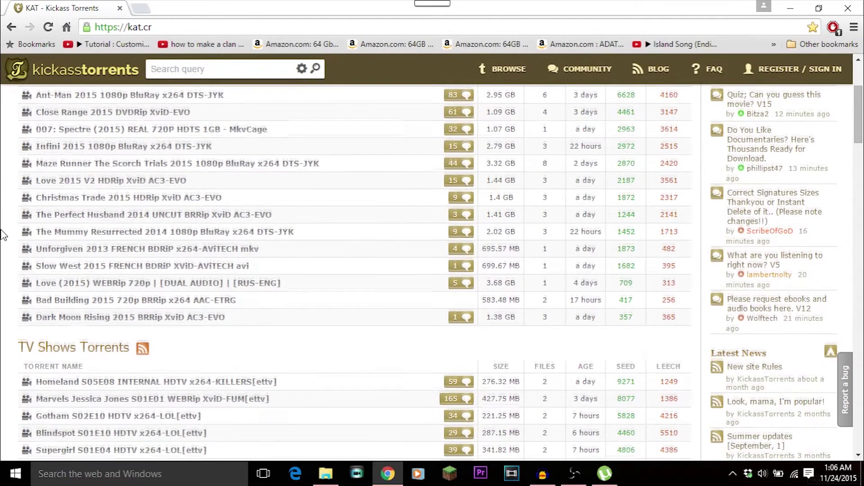
{"action": "scroll", "coordinate": [4, 235], "scroll_direction": "down", "scroll_amount": 2}
{"action": "scroll", "coordinate": [3, 234], "scroll_direction": "down", "scroll_amount": 10}
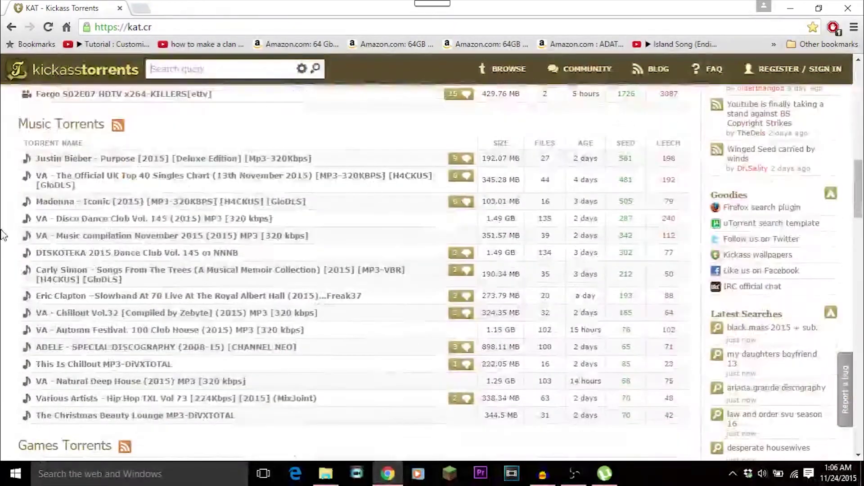
{"action": "scroll", "coordinate": [3, 234], "scroll_direction": "down", "scroll_amount": 1}
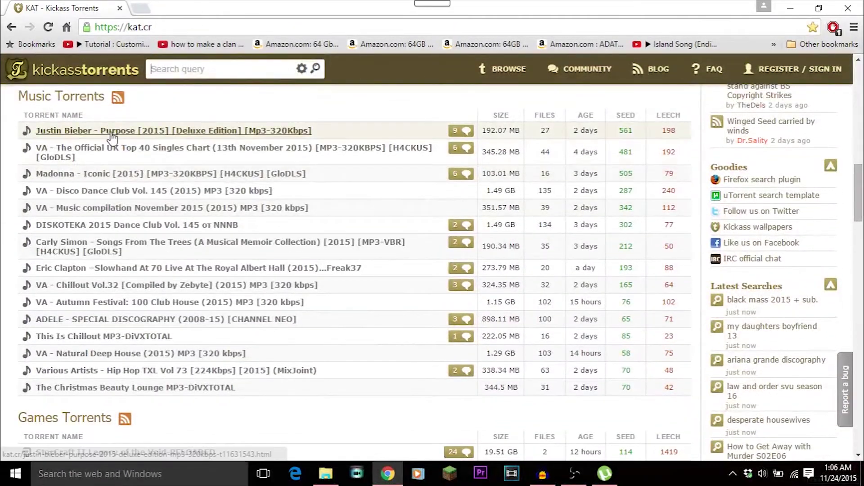
{"action": "scroll", "coordinate": [4, 284], "scroll_direction": "down", "scroll_amount": 5}
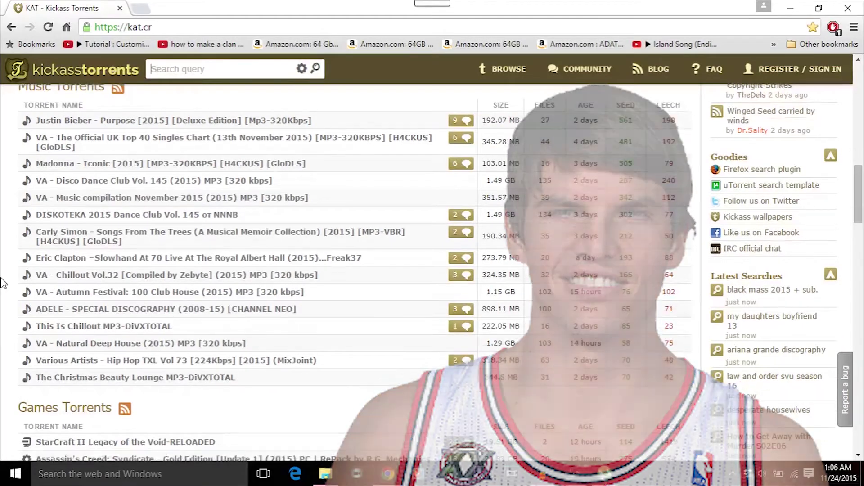
{"action": "scroll", "coordinate": [3, 284], "scroll_direction": "down", "scroll_amount": 13}
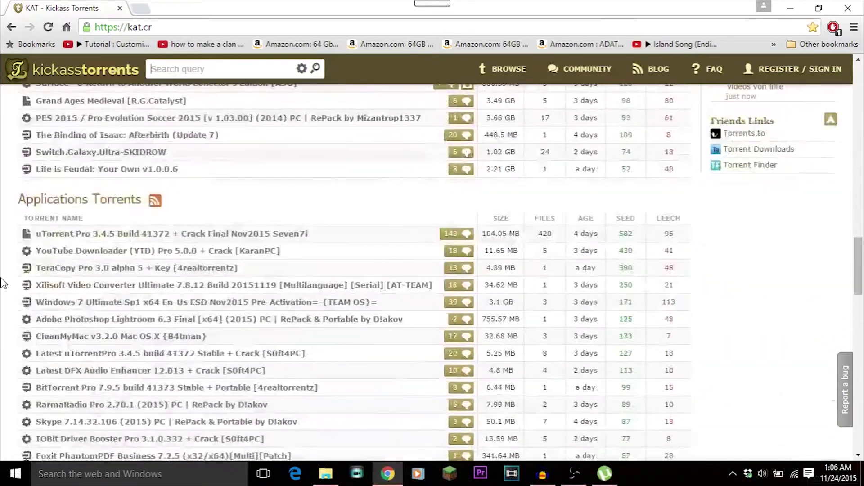
{"action": "scroll", "coordinate": [3, 284], "scroll_direction": "down", "scroll_amount": 10}
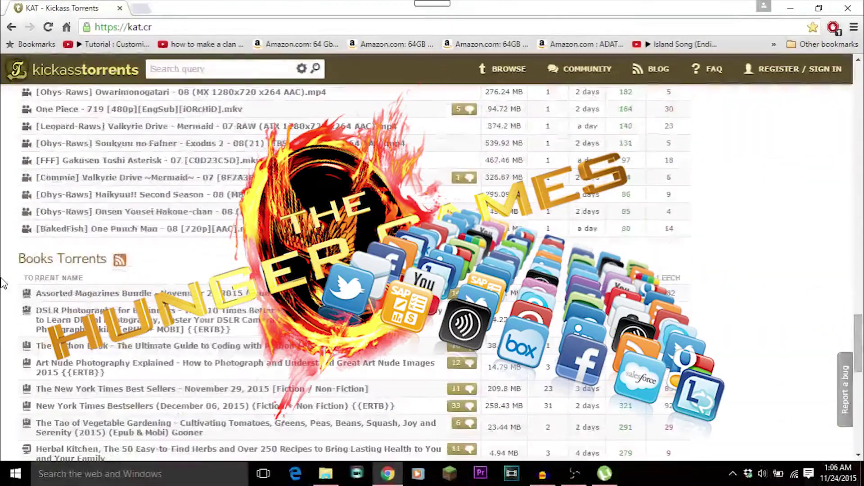
{"action": "scroll", "coordinate": [4, 284], "scroll_direction": "down", "scroll_amount": 8}
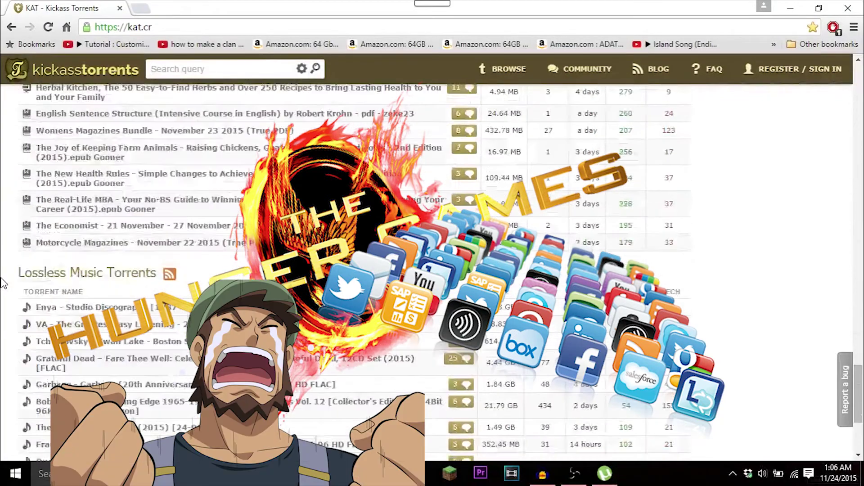
{"action": "scroll", "coordinate": [4, 283], "scroll_direction": "up", "scroll_amount": 8}
{"action": "scroll", "coordinate": [3, 284], "scroll_direction": "down", "scroll_amount": 6}
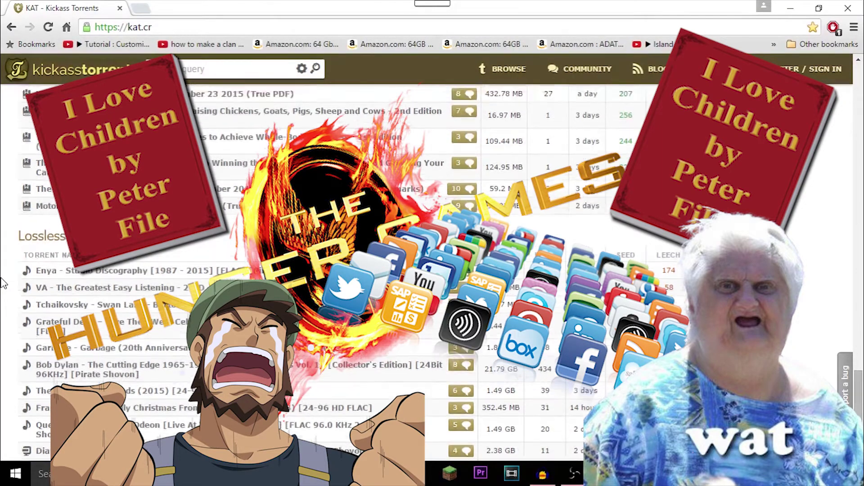
{"action": "scroll", "coordinate": [4, 284], "scroll_direction": "up", "scroll_amount": 6}
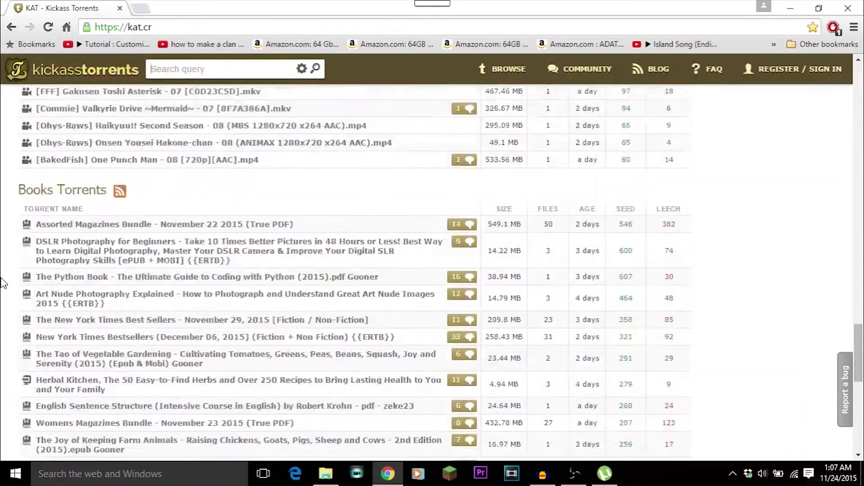
{"action": "scroll", "coordinate": [4, 284], "scroll_direction": "down", "scroll_amount": 5}
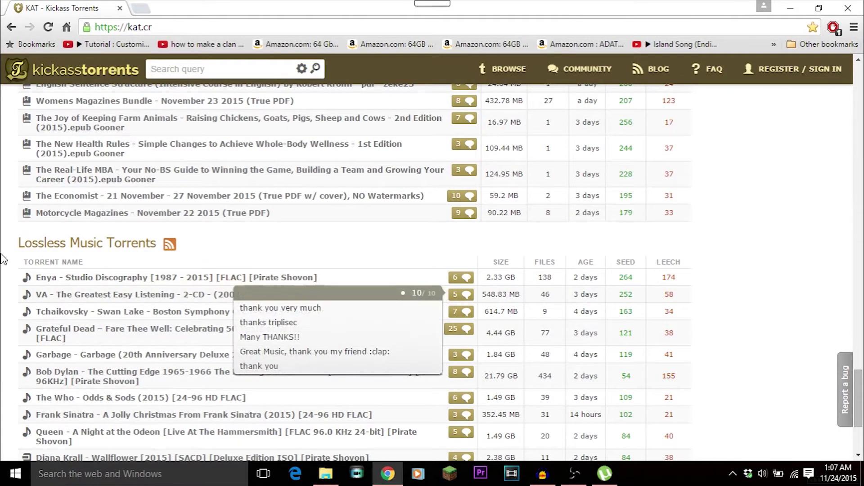
{"action": "scroll", "coordinate": [4, 239], "scroll_direction": "up", "scroll_amount": 6}
{"action": "scroll", "coordinate": [4, 238], "scroll_direction": "up", "scroll_amount": 10}
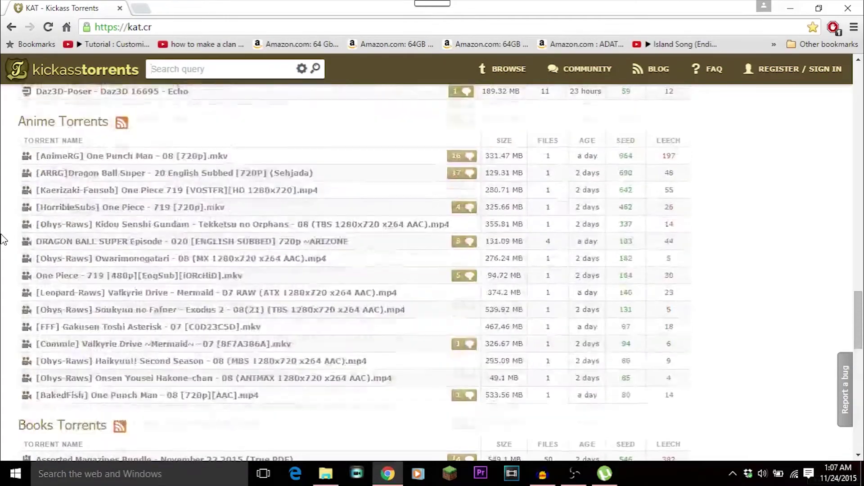
{"action": "scroll", "coordinate": [4, 238], "scroll_direction": "up", "scroll_amount": 10}
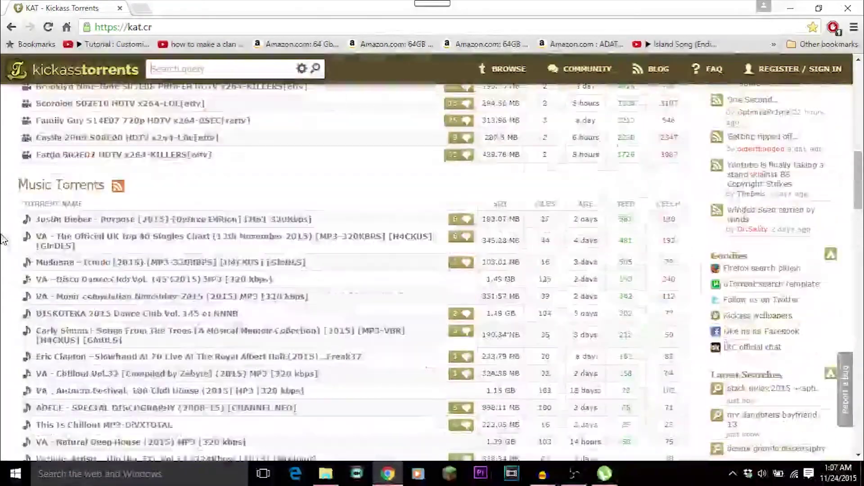
{"action": "scroll", "coordinate": [3, 238], "scroll_direction": "up", "scroll_amount": 5}
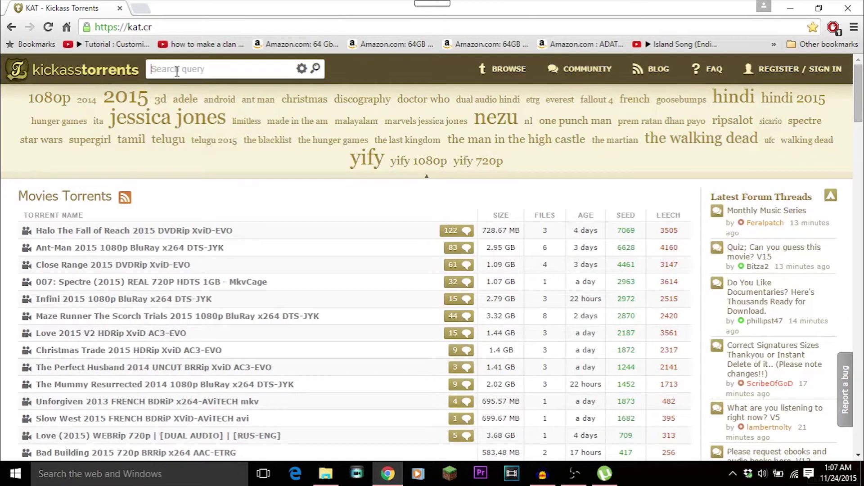
Search KickassTorrents for 'adobe illustrator', bringing up 214 results
{"action": "type", "text": "adobe illustrator"}
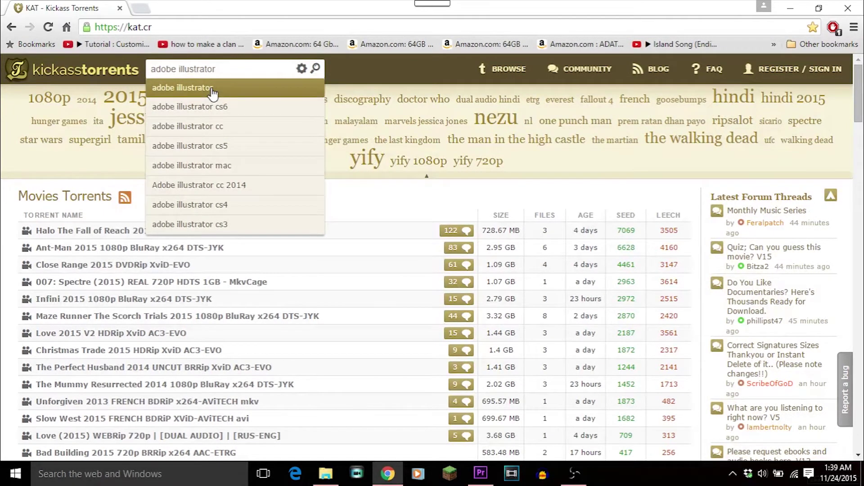
{"action": "left_click", "coordinate": [212, 90]}
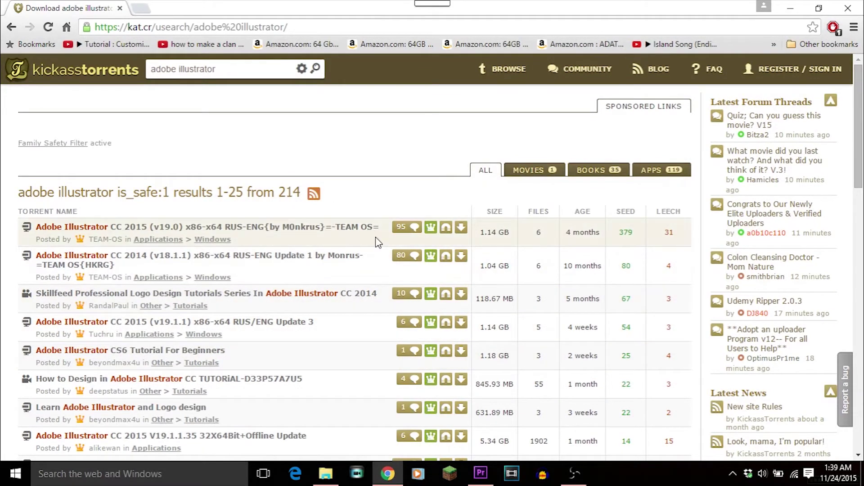
Sort by seeders and open the top result, Adobe Illustrator CC 2015 (1.75 GB, 596 seeders)
{"action": "left_click", "coordinate": [623, 214]}
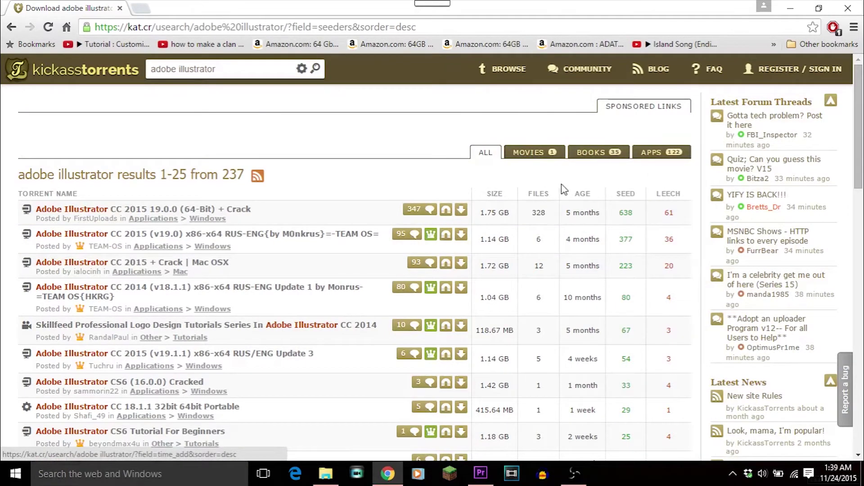
{"action": "mouse_move", "coordinate": [410, 216]}
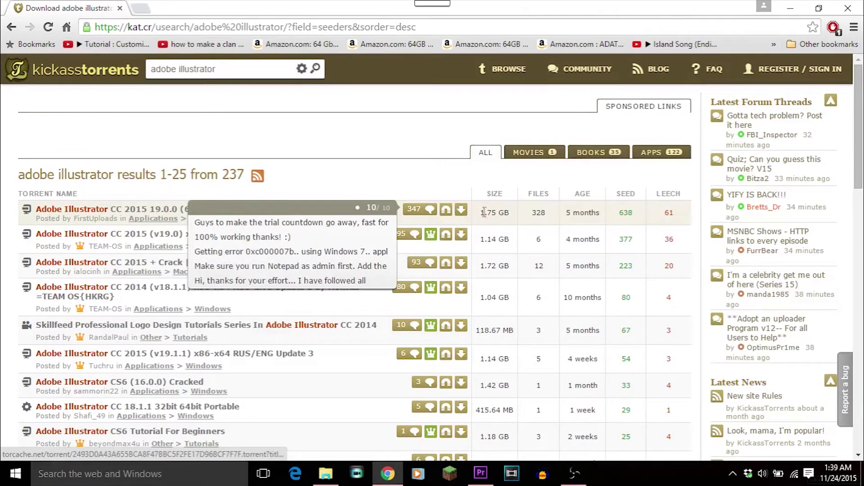
{"action": "left_click_drag", "start_coordinate": [480, 212], "coordinate": [505, 242]}
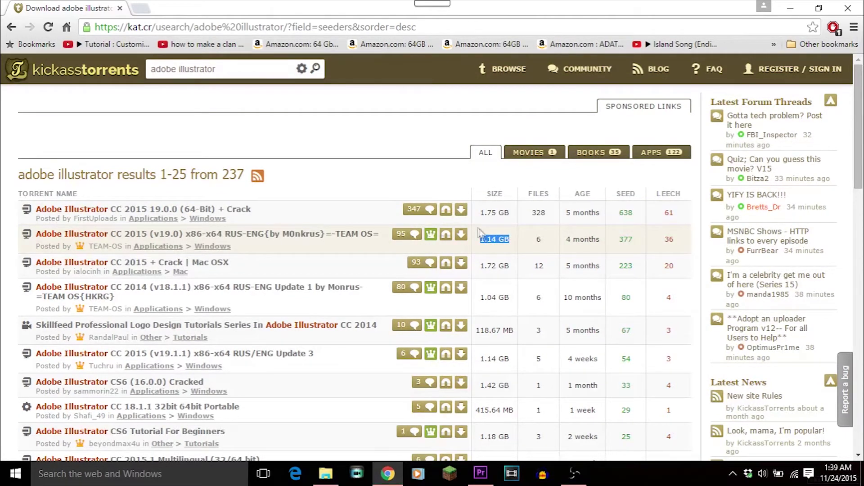
{"action": "left_click", "coordinate": [488, 237]}
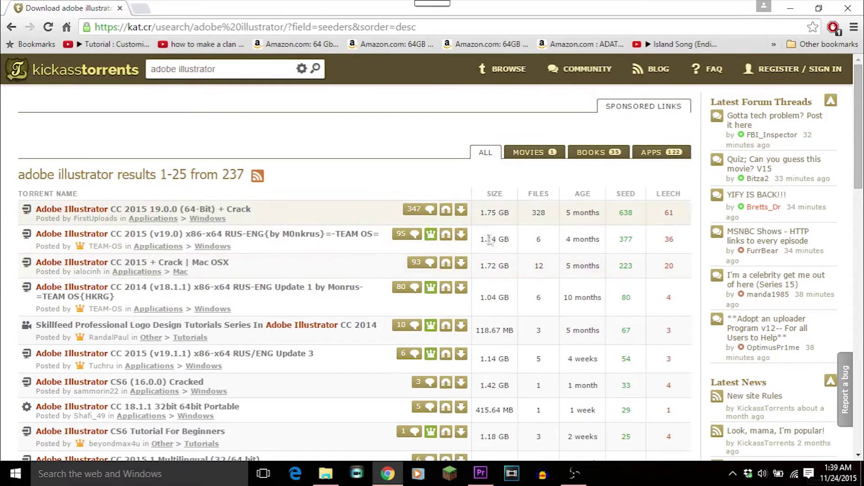
{"action": "mouse_move", "coordinate": [423, 215]}
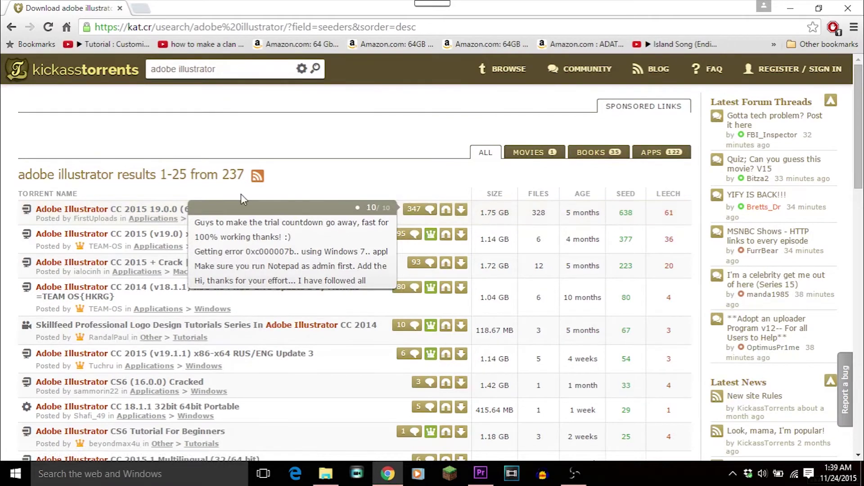
{"action": "left_click", "coordinate": [172, 213]}
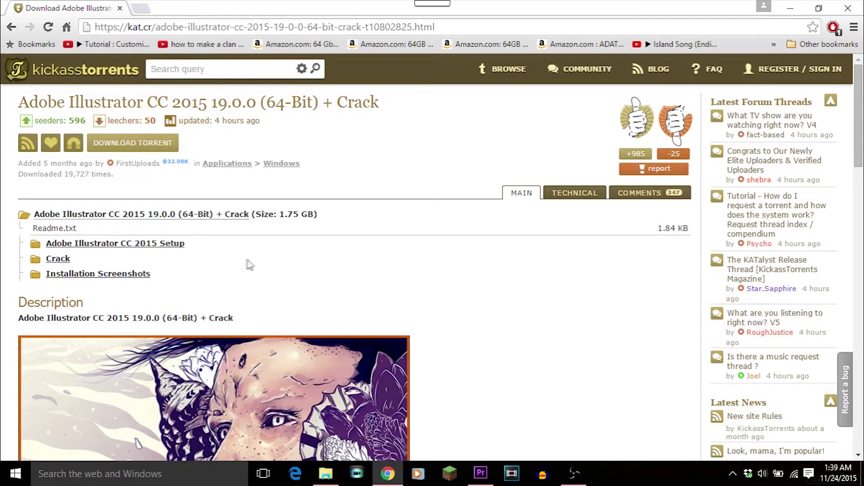
{"action": "mouse_move", "coordinate": [335, 476]}
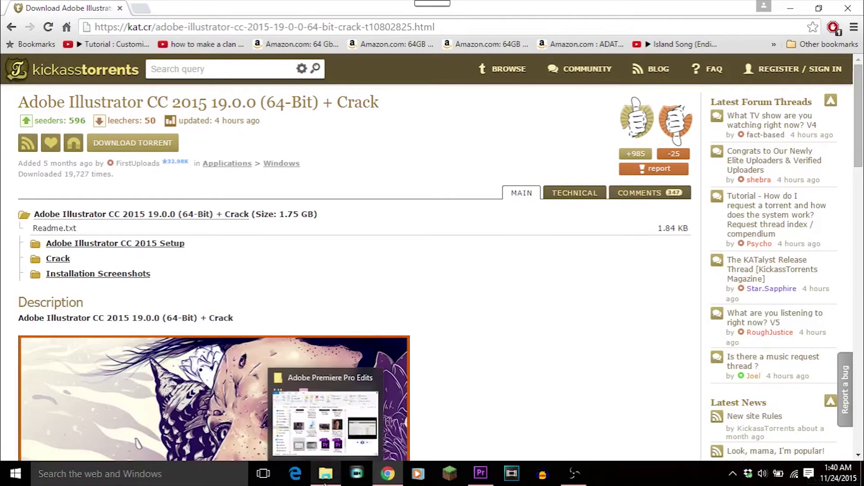
{"action": "left_click", "coordinate": [330, 479]}
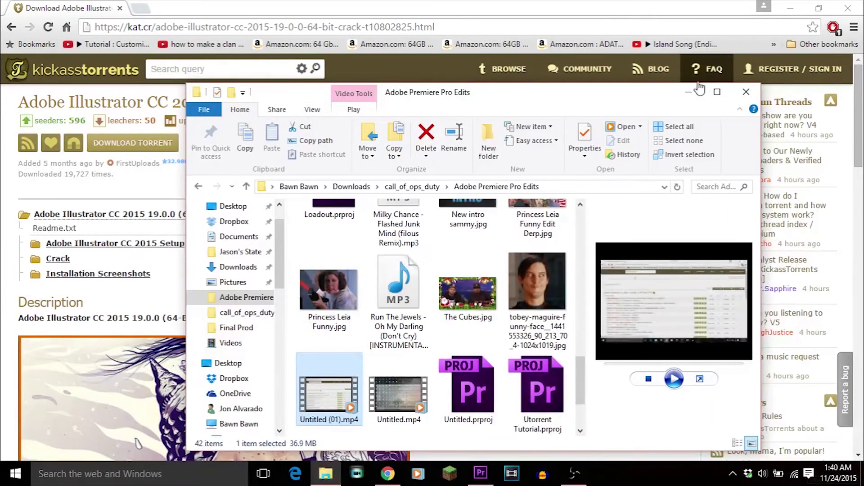
{"action": "left_click", "coordinate": [688, 91]}
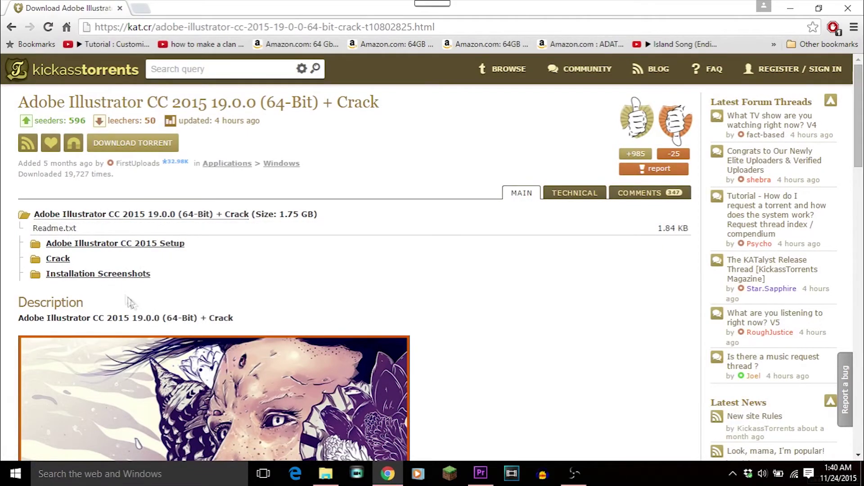
{"action": "scroll", "coordinate": [194, 340], "scroll_direction": "down", "scroll_amount": 4}
{"action": "scroll", "coordinate": [193, 339], "scroll_direction": "up", "scroll_amount": 2}
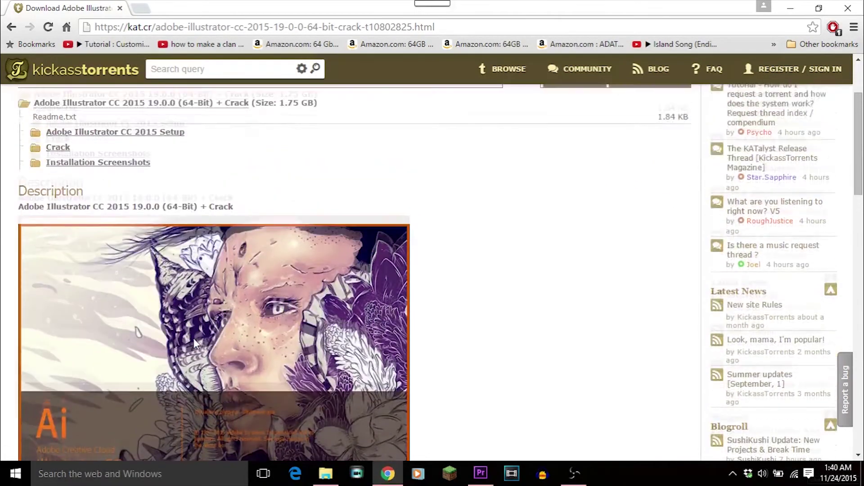
{"action": "scroll", "coordinate": [194, 339], "scroll_direction": "up", "scroll_amount": 3}
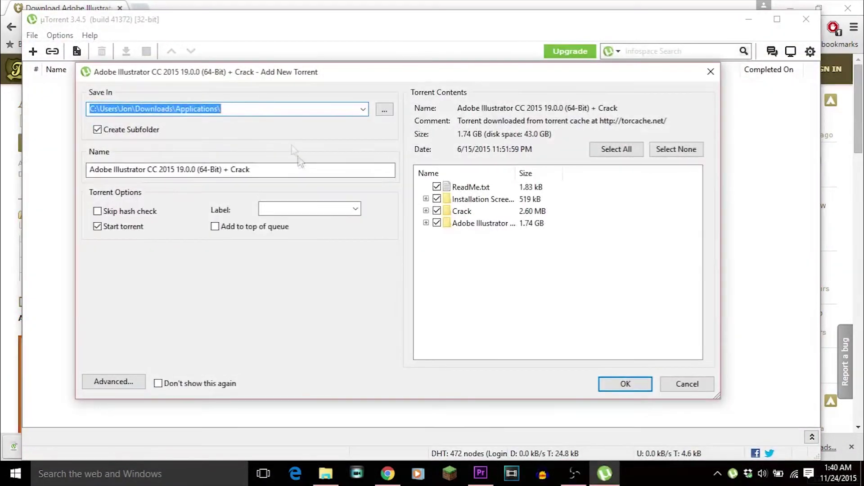
Add the torrent into Downloads\Applications, unchecking Crack, Installation Screenshots and the Illustrator folder
{"action": "left_click", "coordinate": [386, 111]}
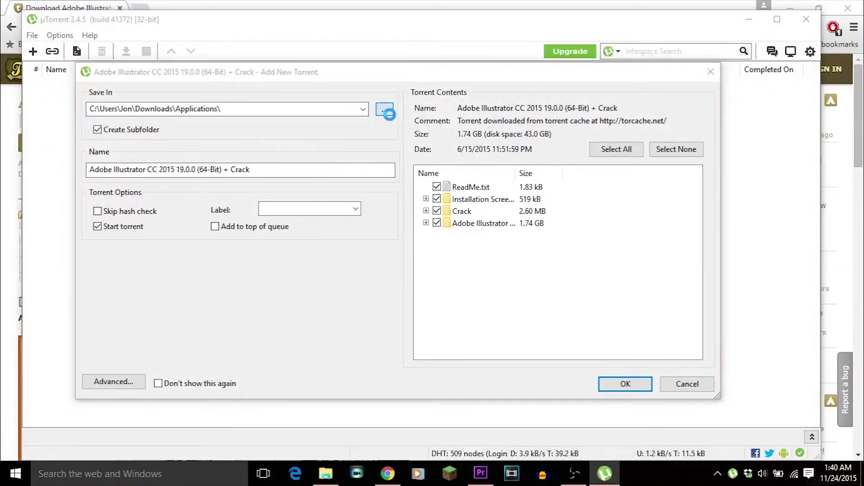
{"action": "left_click", "coordinate": [491, 92]}
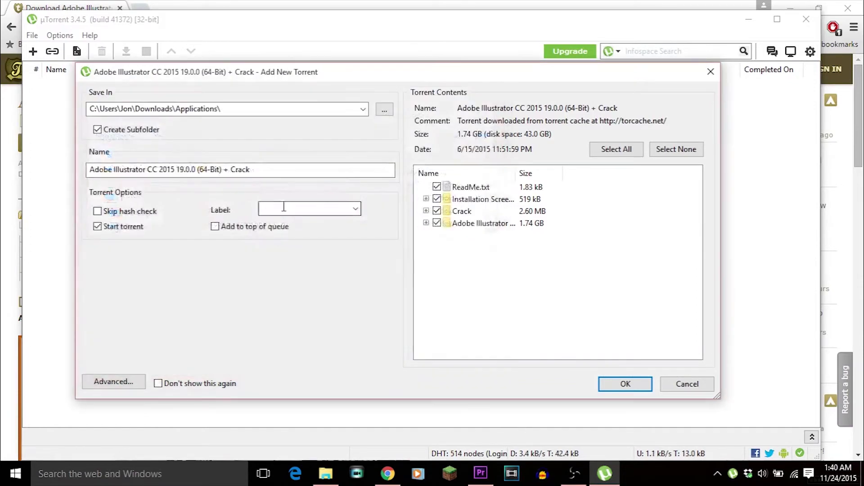
{"action": "left_click", "coordinate": [261, 175]}
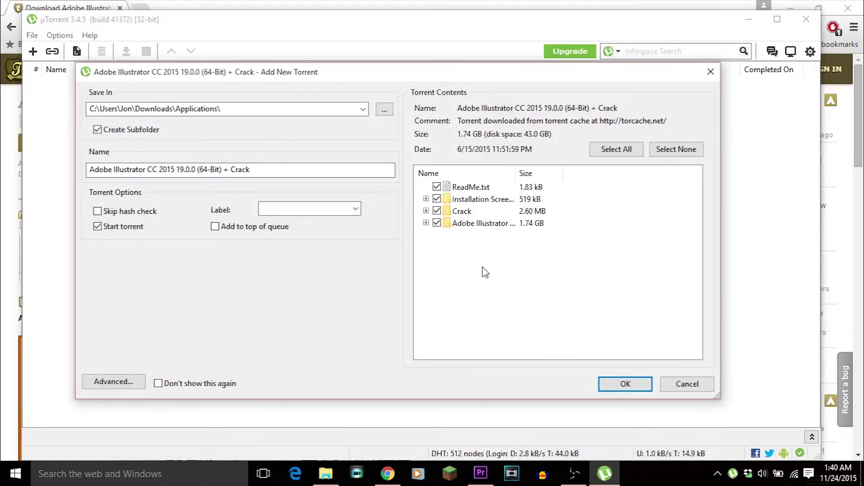
{"action": "left_click", "coordinate": [437, 211]}
{"action": "left_click", "coordinate": [437, 199]}
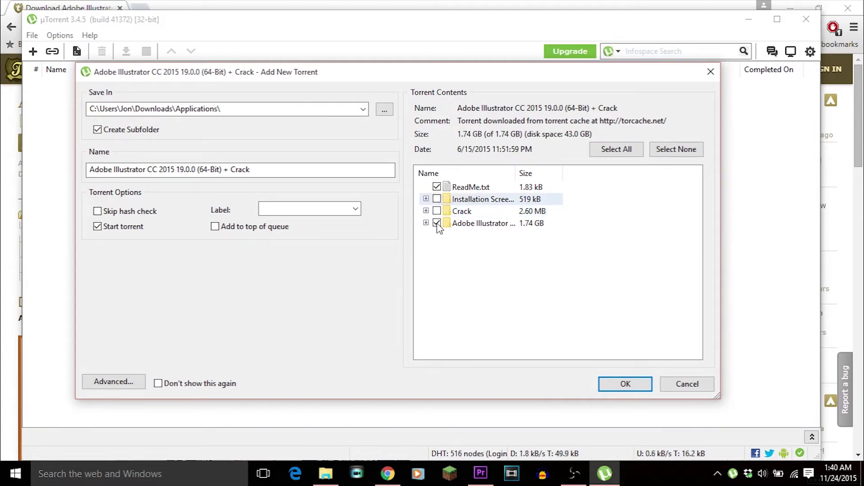
{"action": "left_click", "coordinate": [437, 223]}
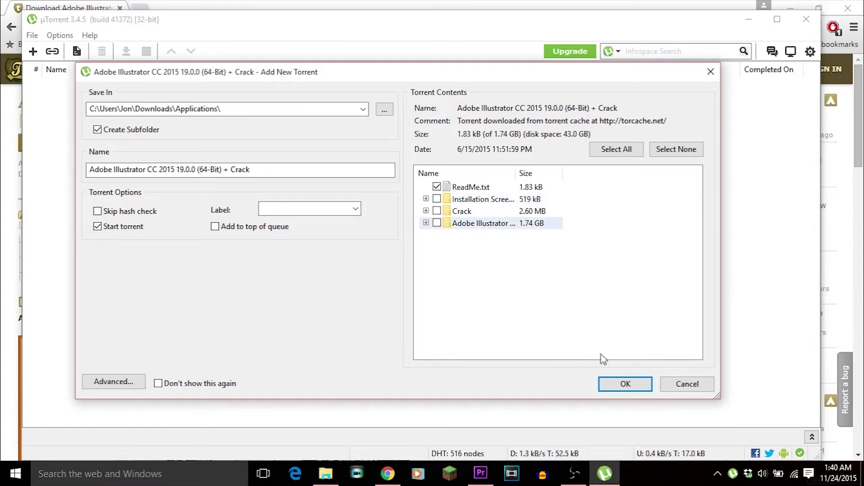
{"action": "left_click", "coordinate": [620, 382]}
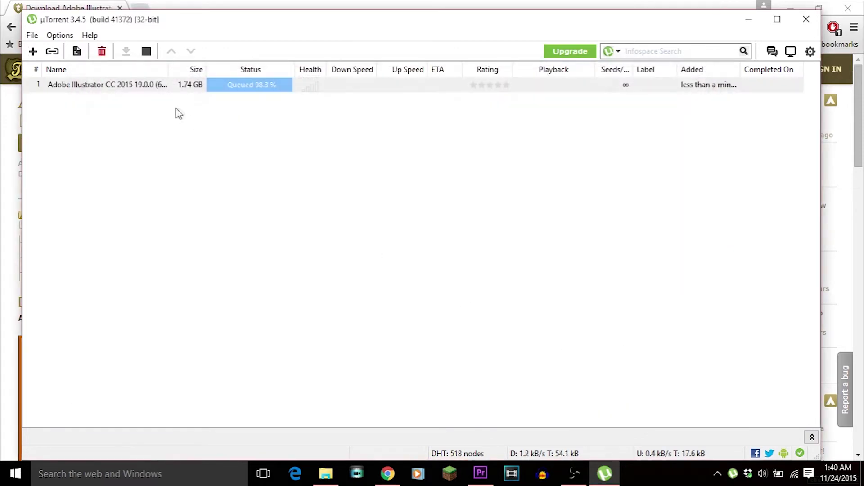
Force-start the Illustrator torrent with High bandwidth allocation and dismiss the Download Complete notice
{"action": "right_click", "coordinate": [139, 87]}
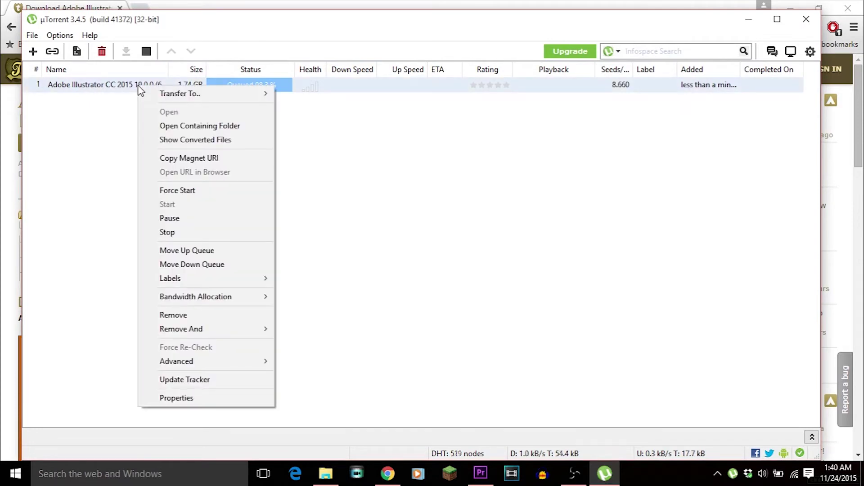
{"action": "left_click", "coordinate": [177, 190]}
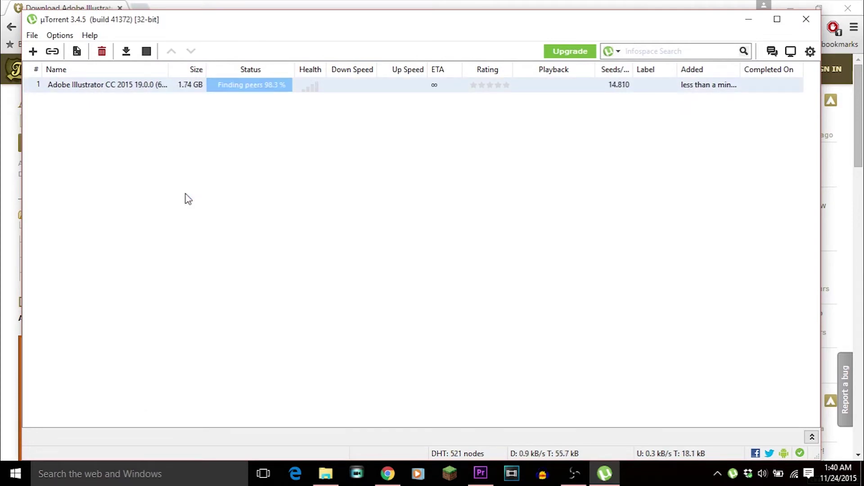
{"action": "right_click", "coordinate": [137, 86]}
{"action": "mouse_move", "coordinate": [265, 297]}
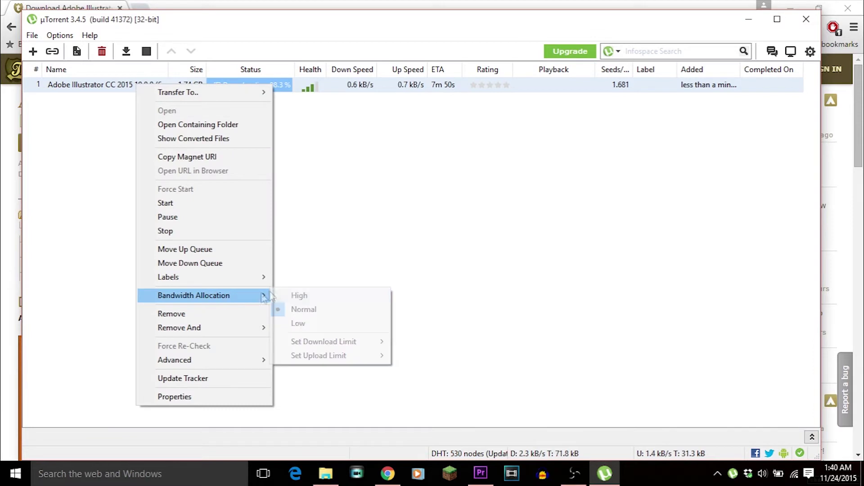
{"action": "left_click", "coordinate": [297, 296]}
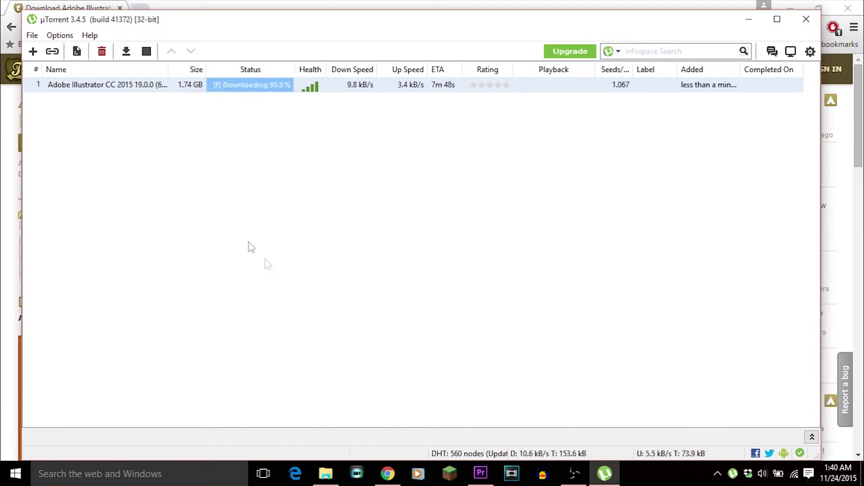
{"action": "left_click", "coordinate": [859, 432]}
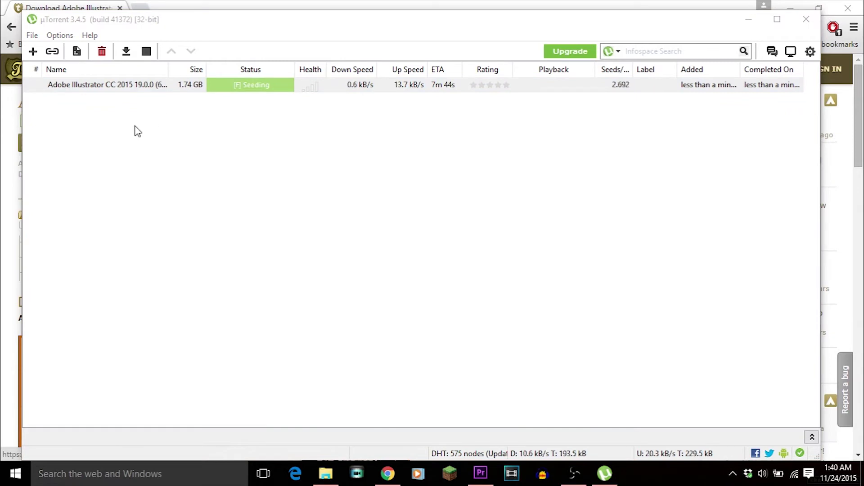
{"action": "right_click", "coordinate": [123, 86]}
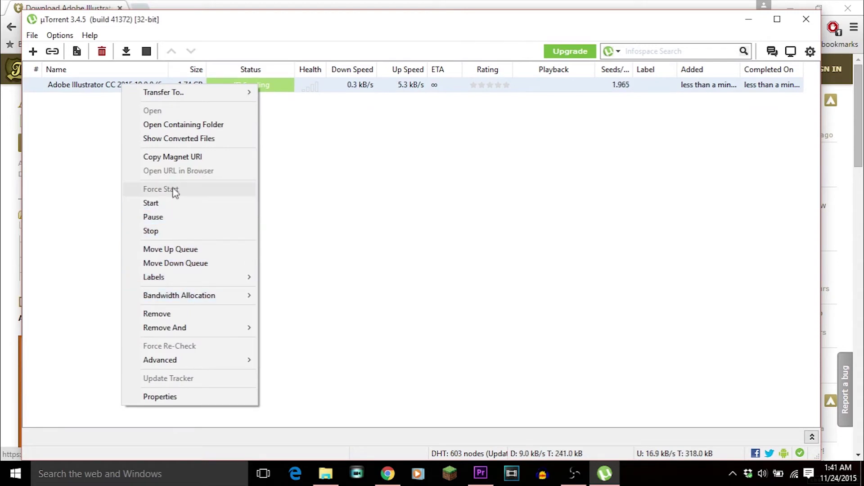
{"action": "mouse_move", "coordinate": [192, 301]}
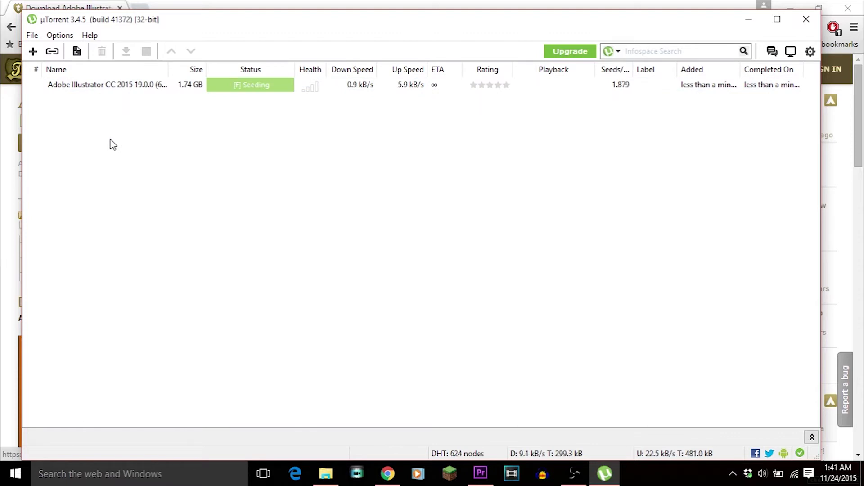
{"action": "left_click", "coordinate": [124, 87]}
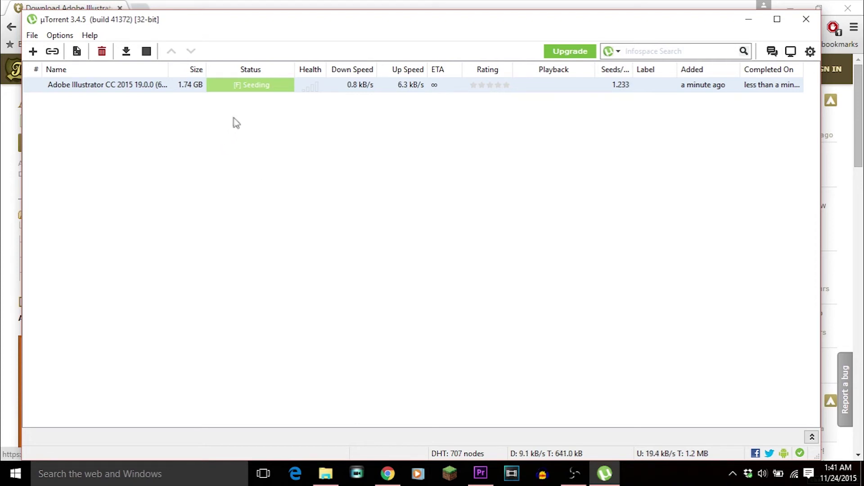
{"action": "left_click", "coordinate": [151, 124]}
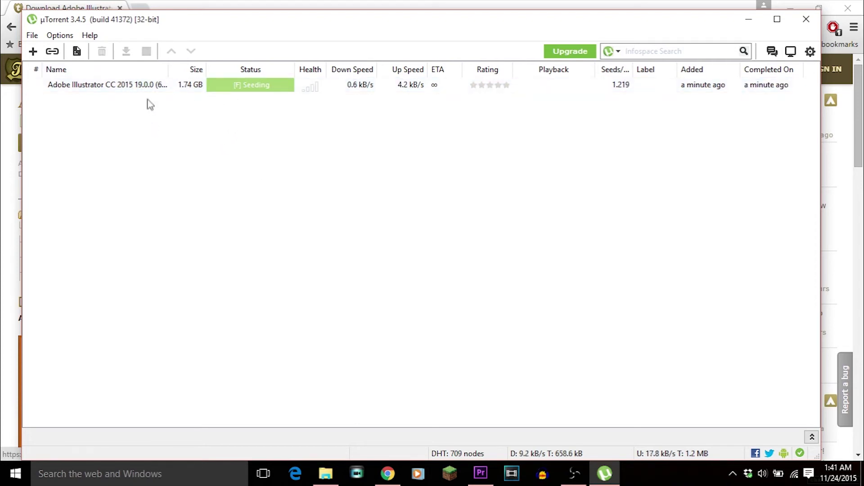
{"action": "left_click", "coordinate": [147, 93]}
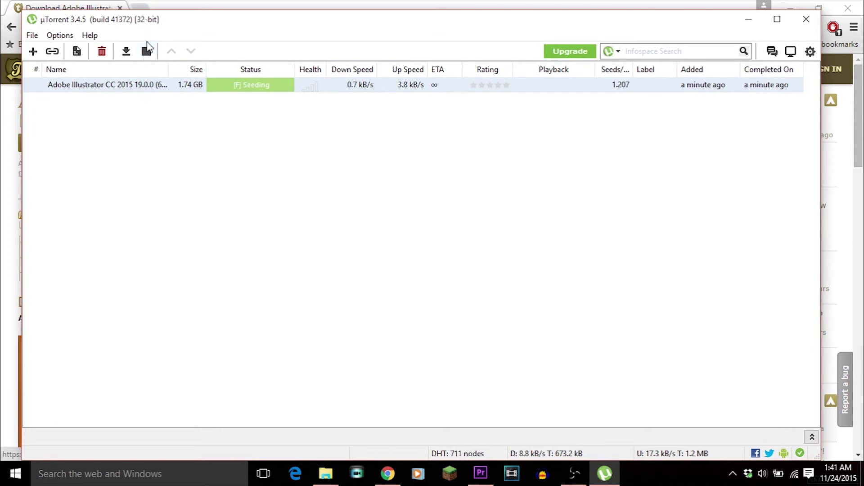
{"action": "left_click", "coordinate": [162, 130]}
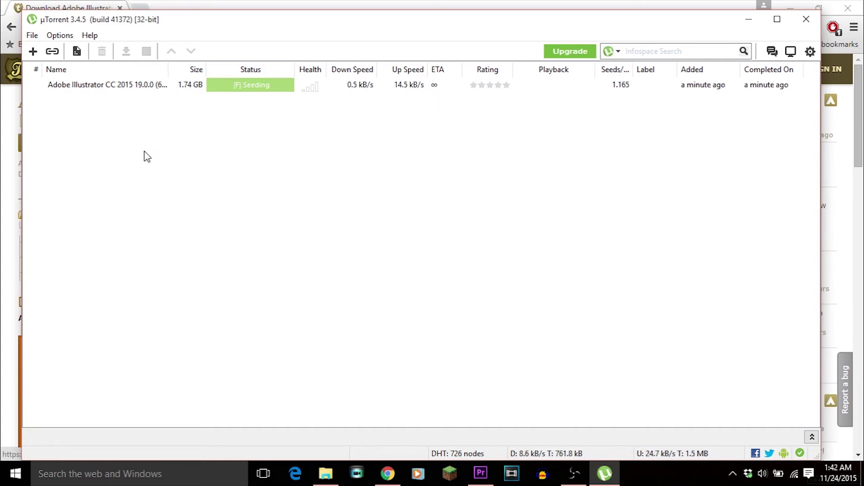
{"action": "left_click", "coordinate": [149, 89]}
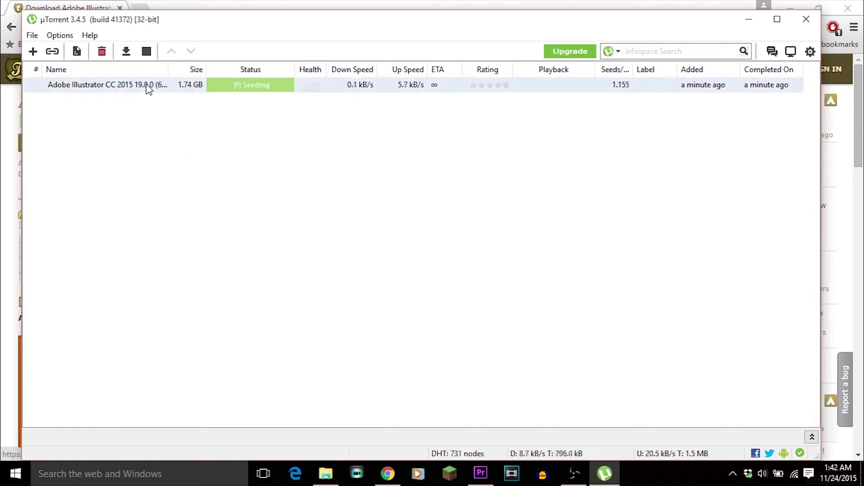
Stop seeding the Adobe Illustrator CC 2015 torrent and remove it, confirming with OK
{"action": "left_click", "coordinate": [147, 51]}
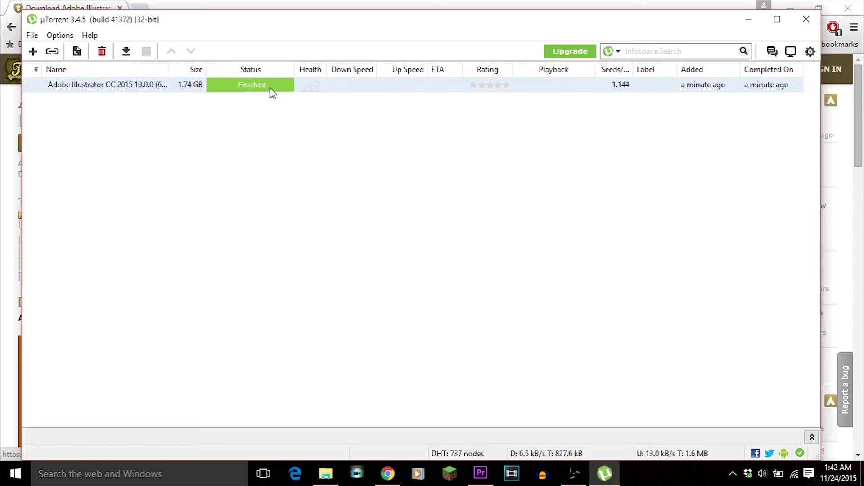
{"action": "left_click", "coordinate": [102, 52]}
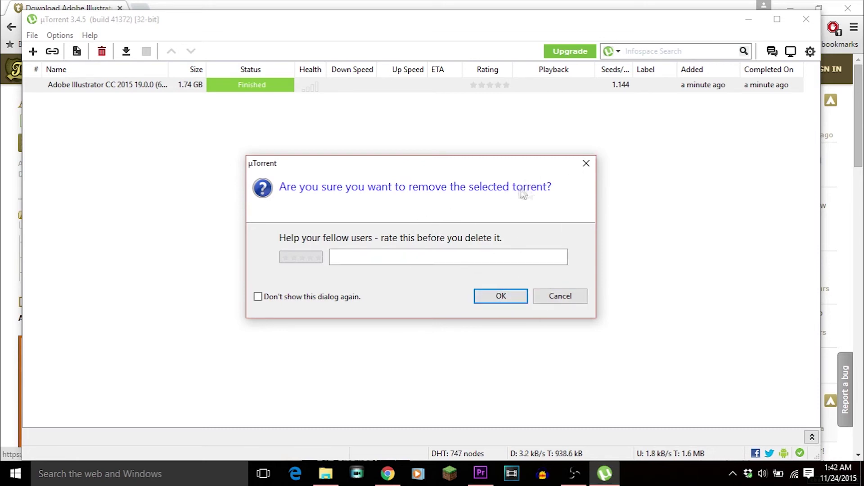
{"action": "left_click", "coordinate": [502, 297]}
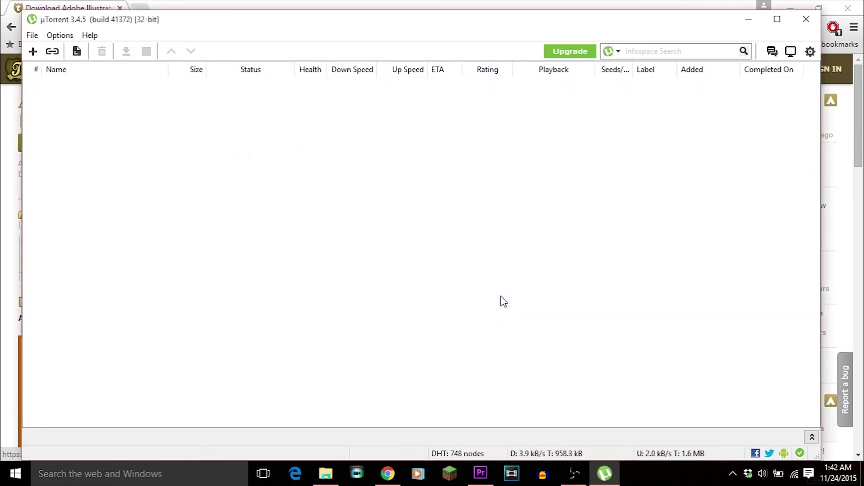
Exit µTorrent from its tray icon, confirming Yes, and minimize Chrome
{"action": "left_click", "coordinate": [806, 19]}
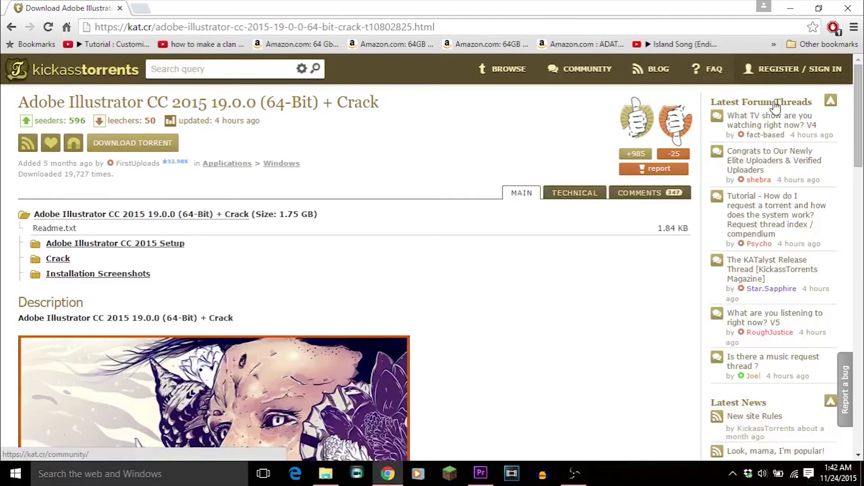
{"action": "left_click", "coordinate": [732, 473]}
{"action": "right_click", "coordinate": [758, 428]}
{"action": "left_click", "coordinate": [765, 417]}
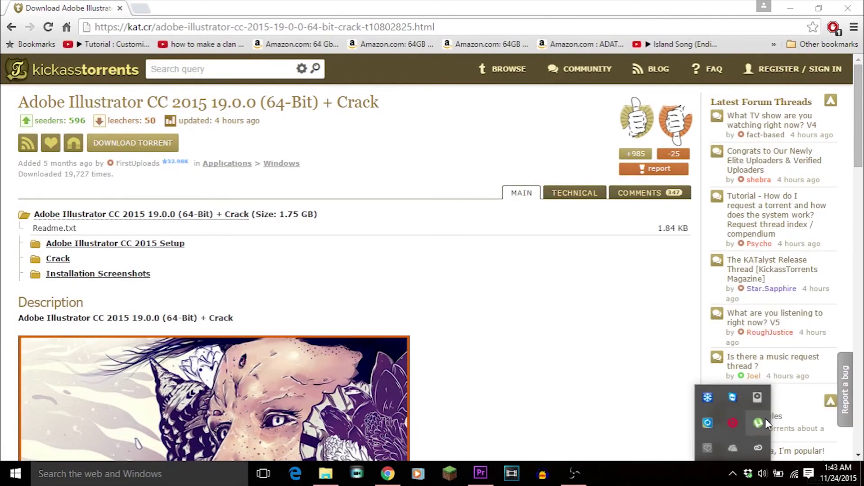
{"action": "left_click", "coordinate": [472, 241]}
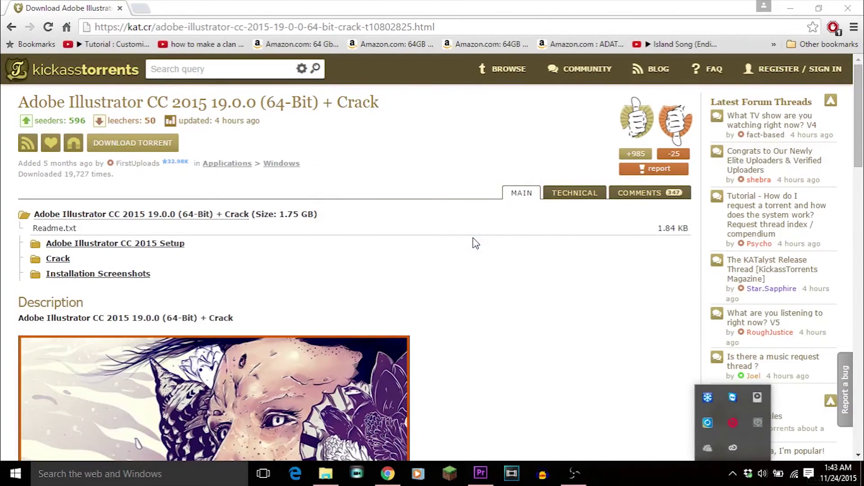
{"action": "left_click", "coordinate": [529, 308]}
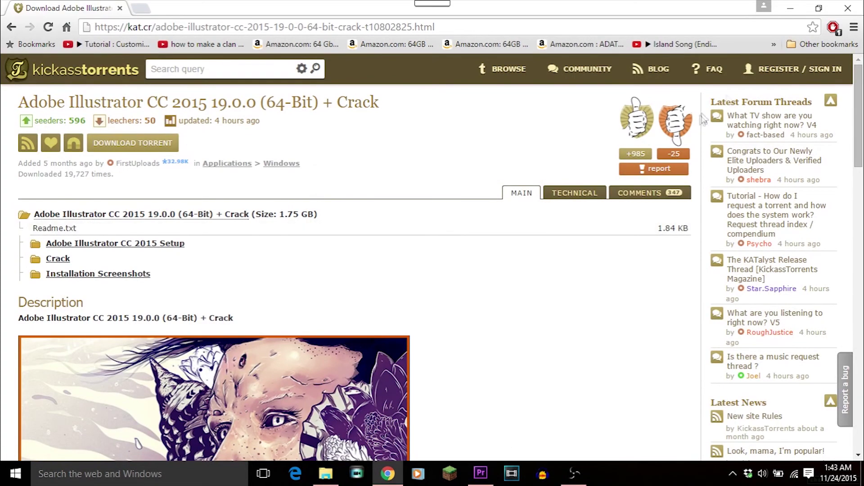
{"action": "left_click", "coordinate": [789, 8]}
Browse the downloaded Adobe Illustrator CC 2015 folder in Downloads\Applications, including its Installation Screenshots
{"action": "left_click", "coordinate": [329, 482]}
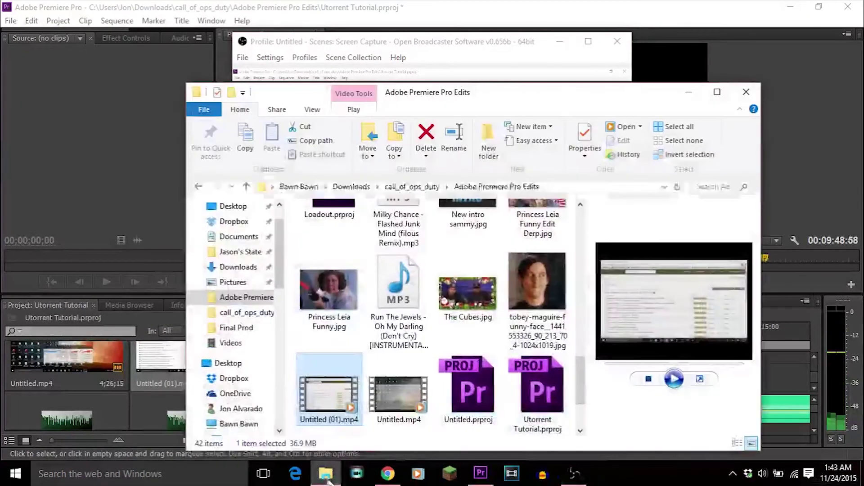
{"action": "left_click", "coordinate": [231, 267]}
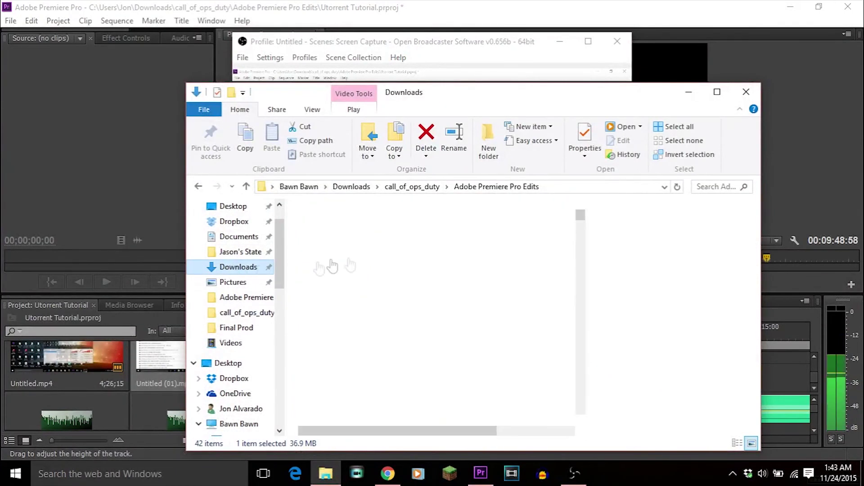
{"action": "double_click", "coordinate": [344, 309]}
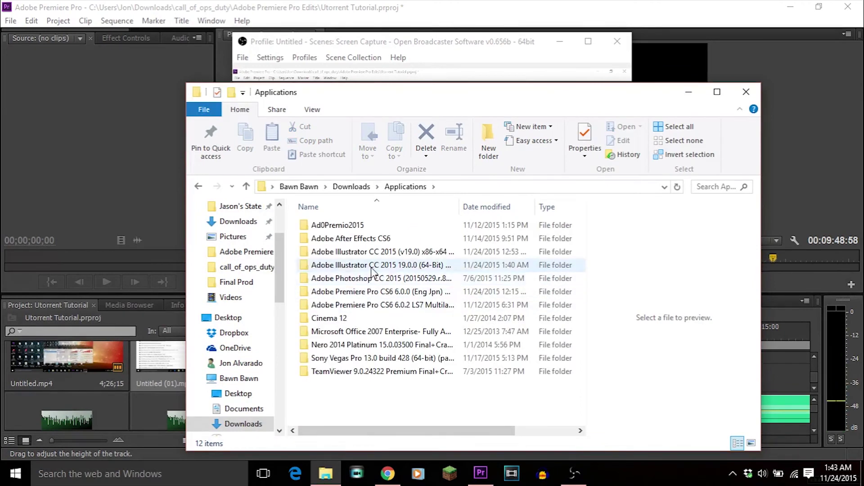
{"action": "double_click", "coordinate": [369, 266]}
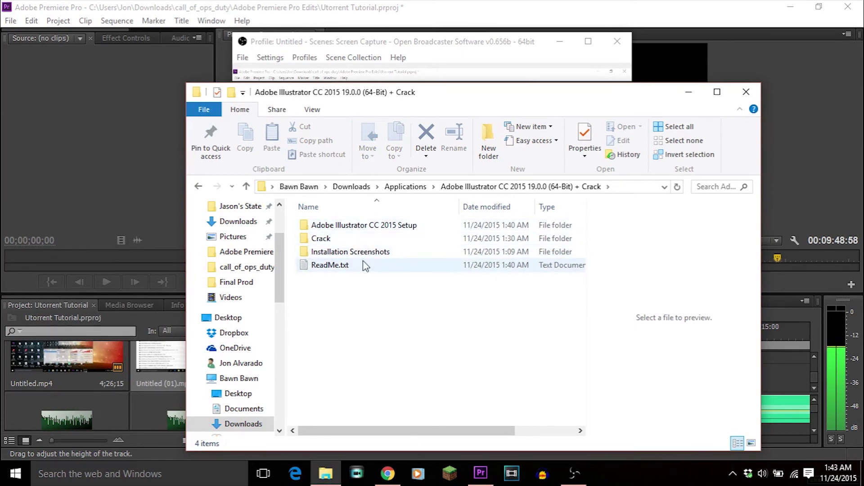
{"action": "double_click", "coordinate": [357, 251]}
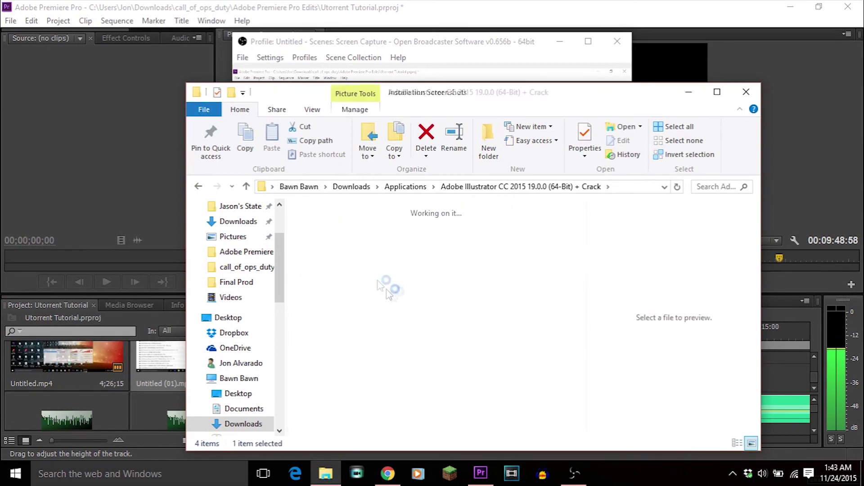
{"action": "left_click_drag", "start_coordinate": [586, 315], "coordinate": [572, 296]}
Open the Premiere Pro CS6 6.0.2 folder and bring up actions for ChingLiu.Premiere.Install.Notes.nfo
{"action": "left_click", "coordinate": [198, 187]}
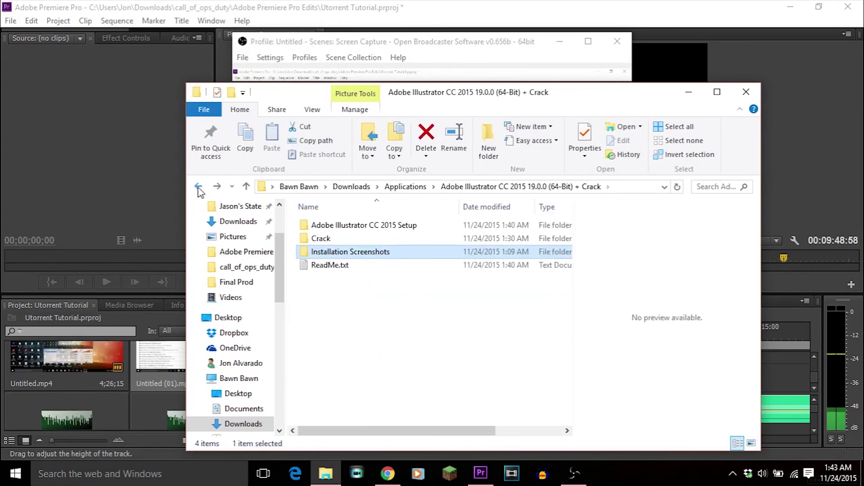
{"action": "left_click", "coordinate": [198, 187]}
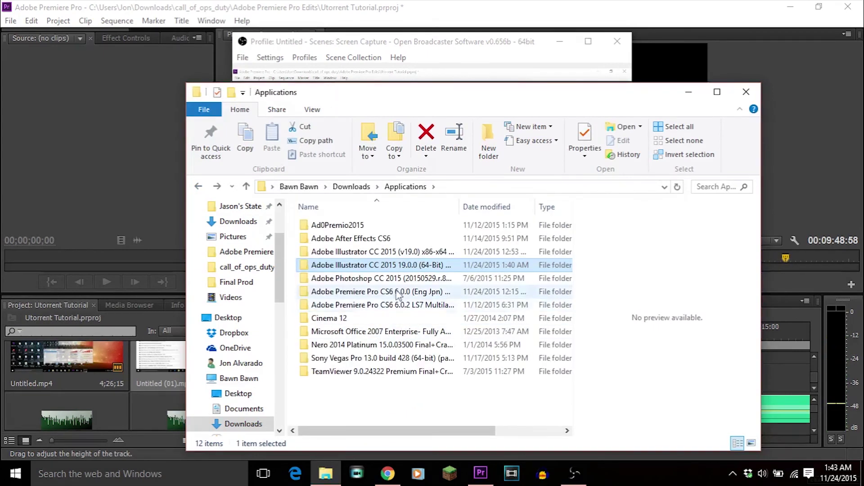
{"action": "double_click", "coordinate": [398, 305]}
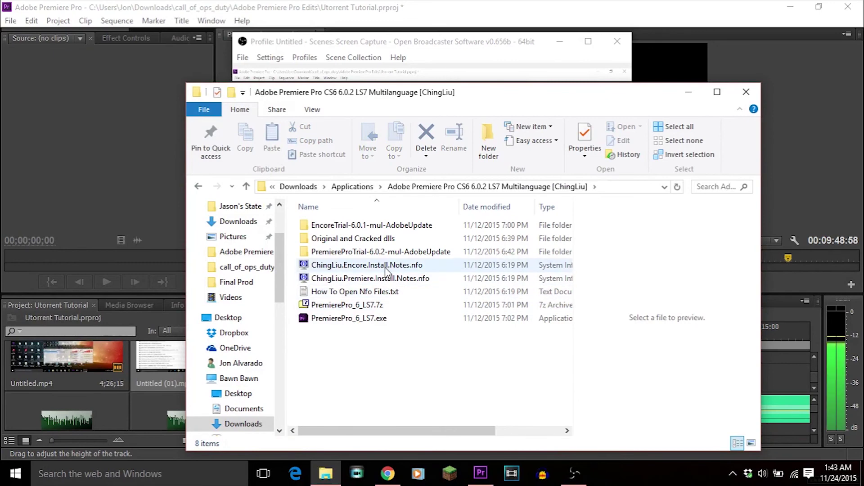
{"action": "left_click", "coordinate": [386, 267]}
{"action": "left_click", "coordinate": [385, 279]}
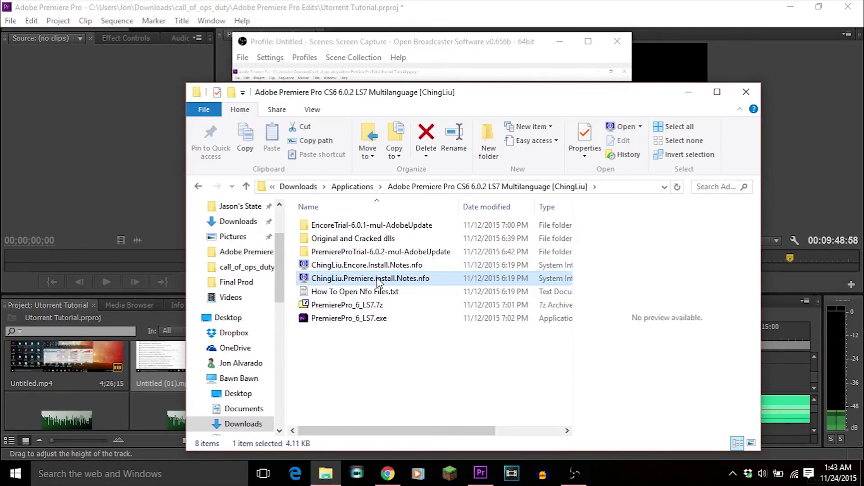
{"action": "right_click", "coordinate": [377, 279]}
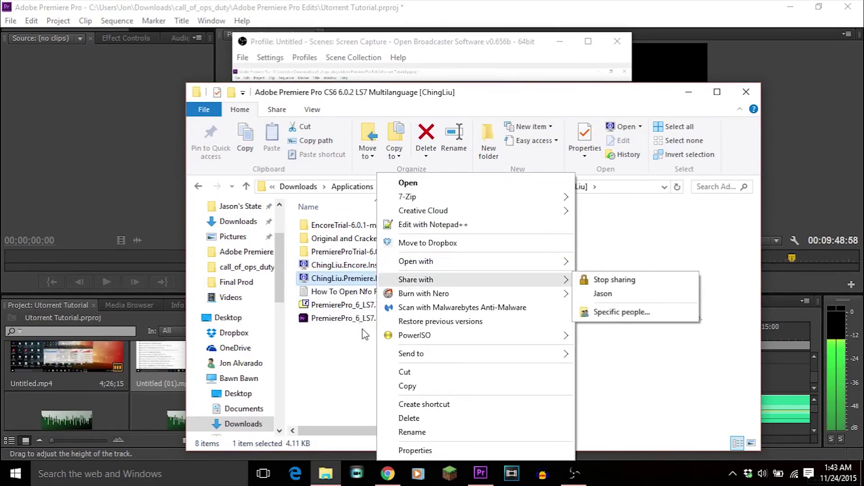
{"action": "left_click", "coordinate": [361, 279]}
{"action": "right_click", "coordinate": [361, 279]}
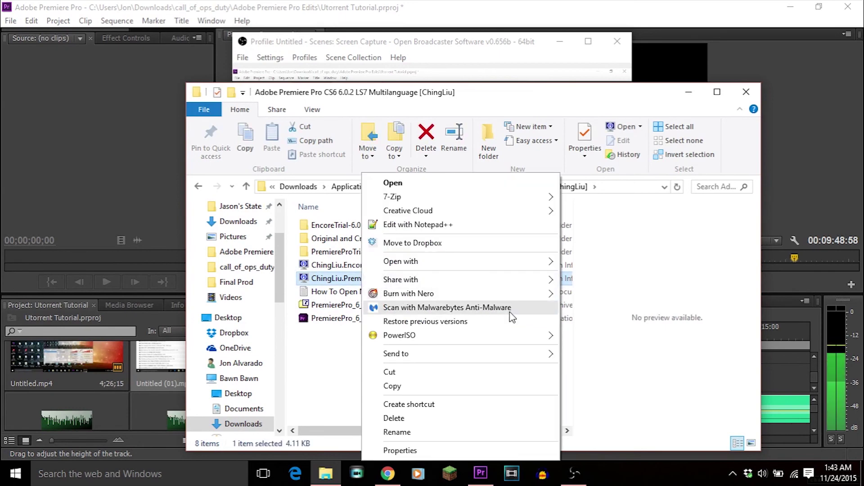
{"action": "mouse_move", "coordinate": [577, 266]}
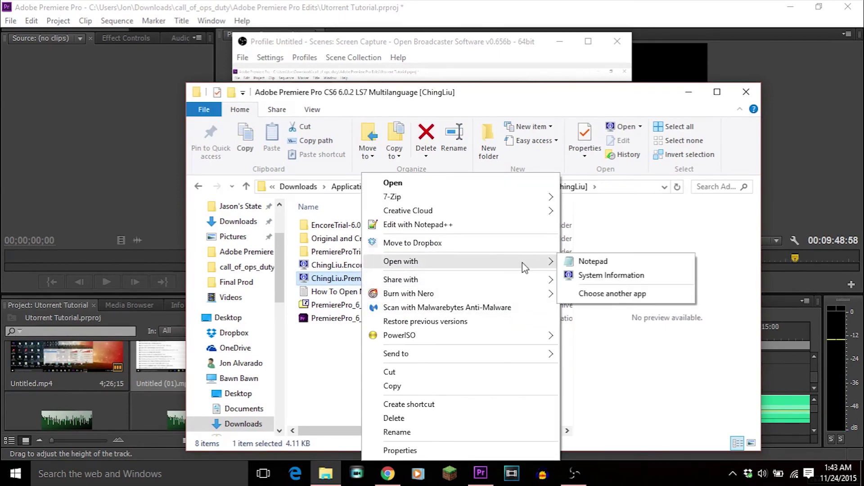
{"action": "left_click", "coordinate": [594, 262]}
{"action": "left_click_drag", "start_coordinate": [594, 158], "coordinate": [598, 378]}
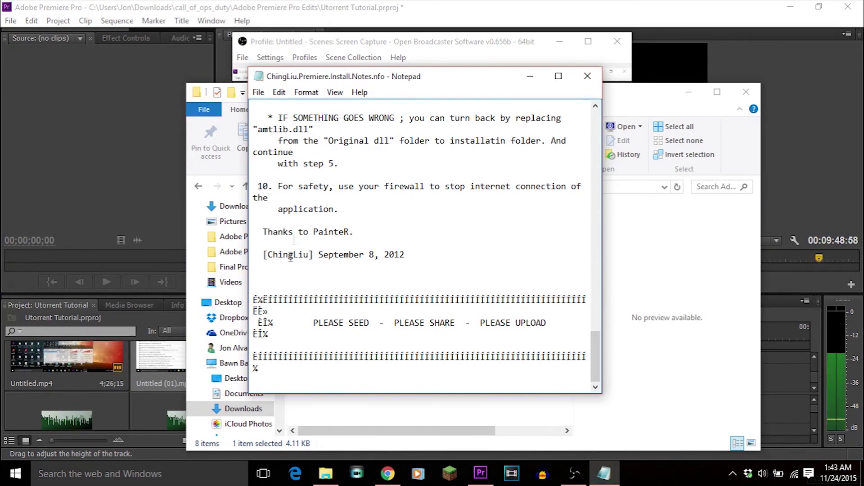
{"action": "left_click", "coordinate": [588, 76]}
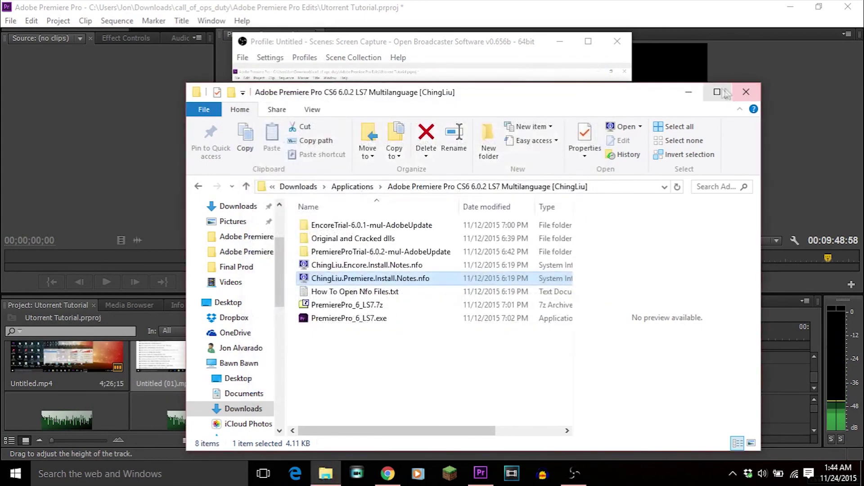
Minimize the Premiere Pro window, uncovering the Windows desktop and its icons
{"action": "left_click", "coordinate": [790, 6]}
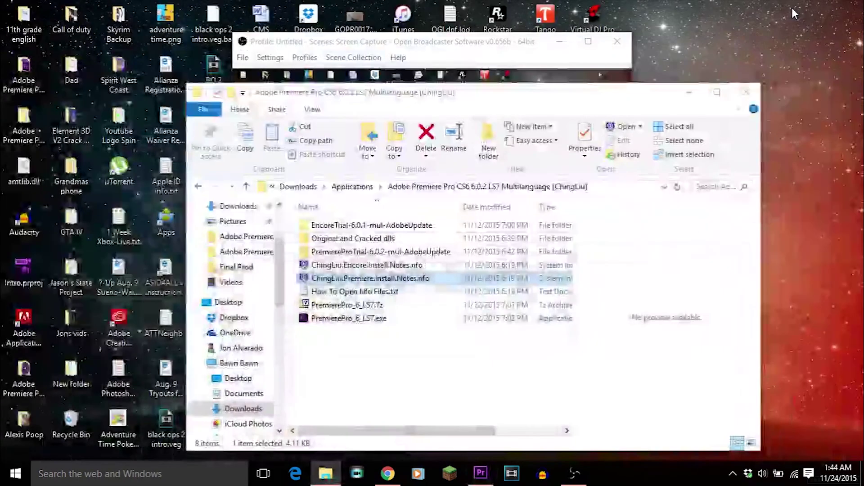